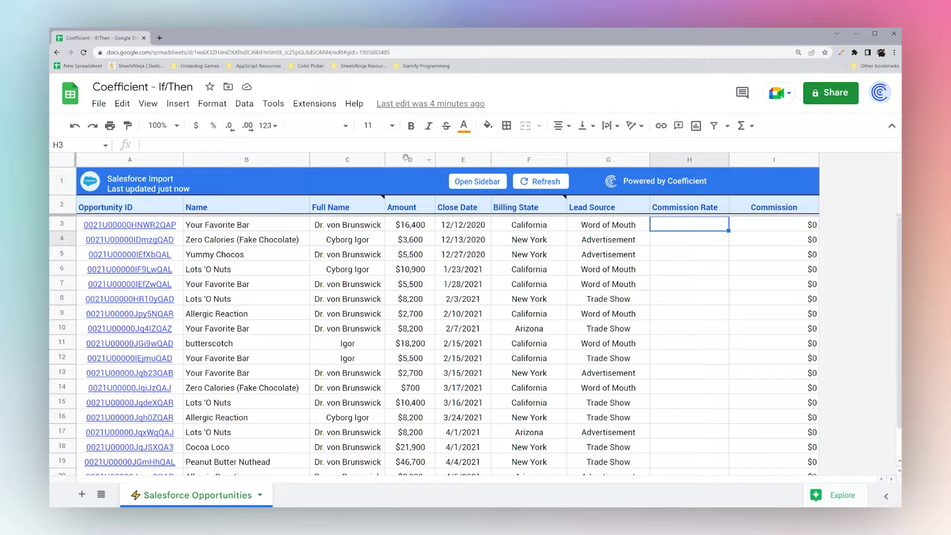
Step: Look over the Amount, Billing State, Lead Source and Full Name columns, then select H3
click(407, 160)
click(533, 159)
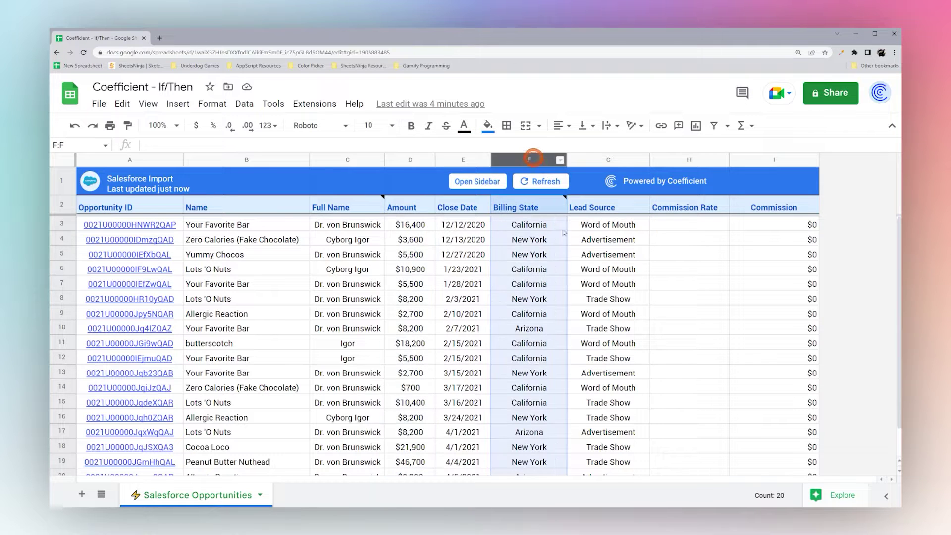
click(593, 160)
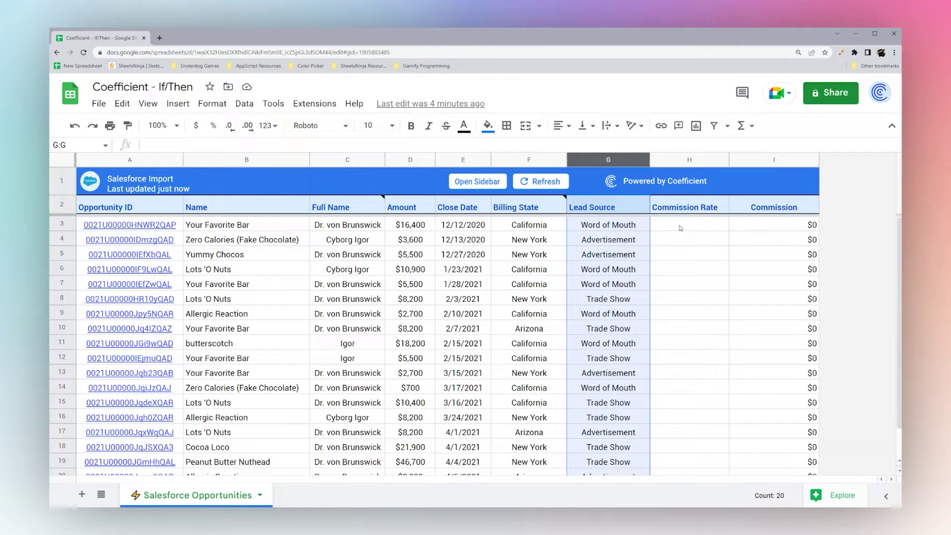
click(353, 163)
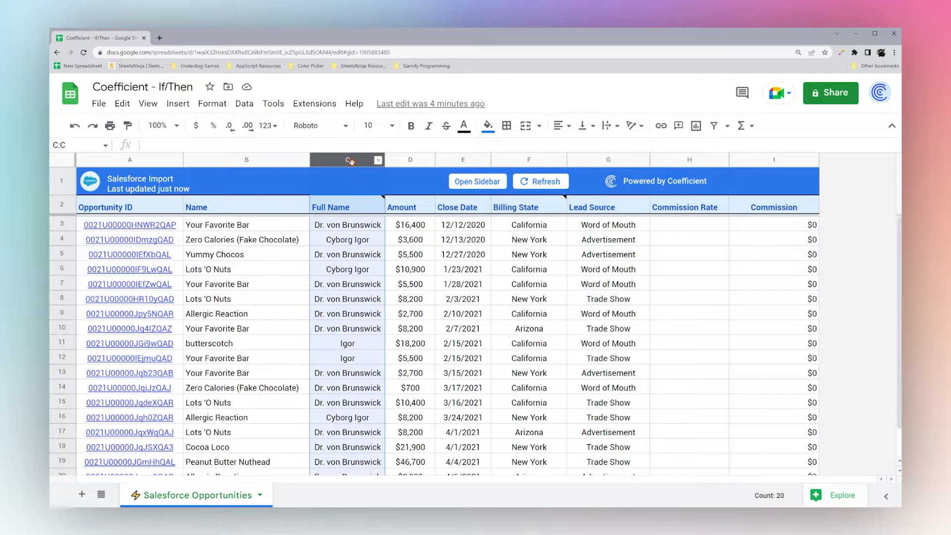
click(688, 231)
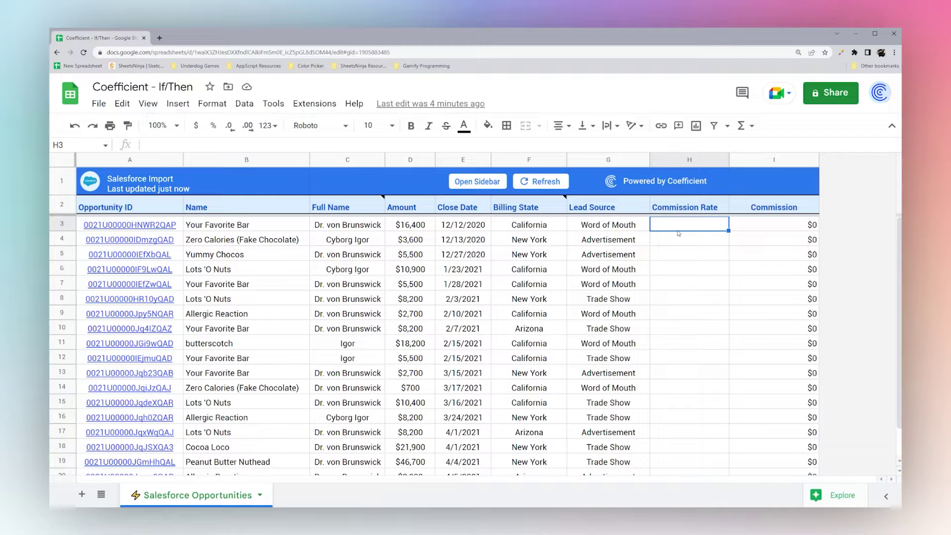
Step: Enter =IF(G3="Word of Mouth",0.08,0.05) in H3, checking its arguments in the formula help
click(245, 145)
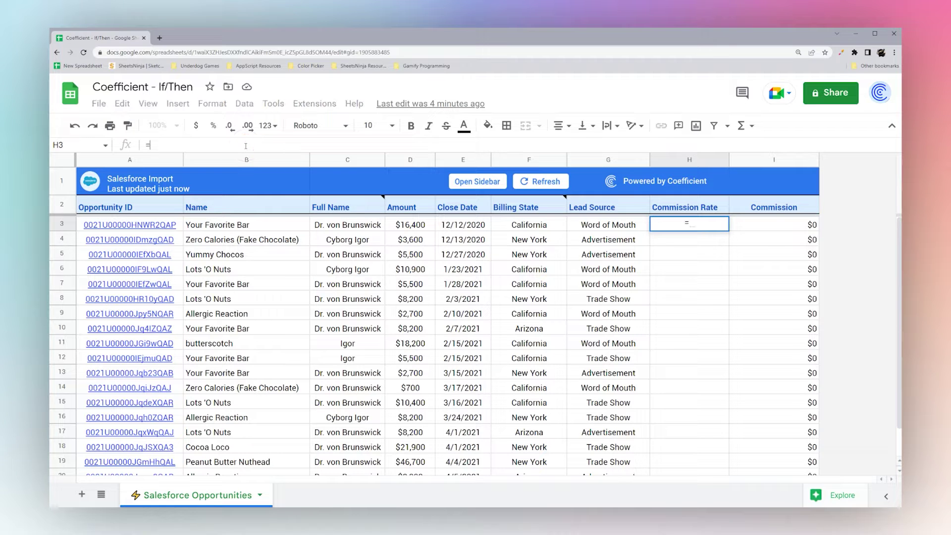
text(=IF()
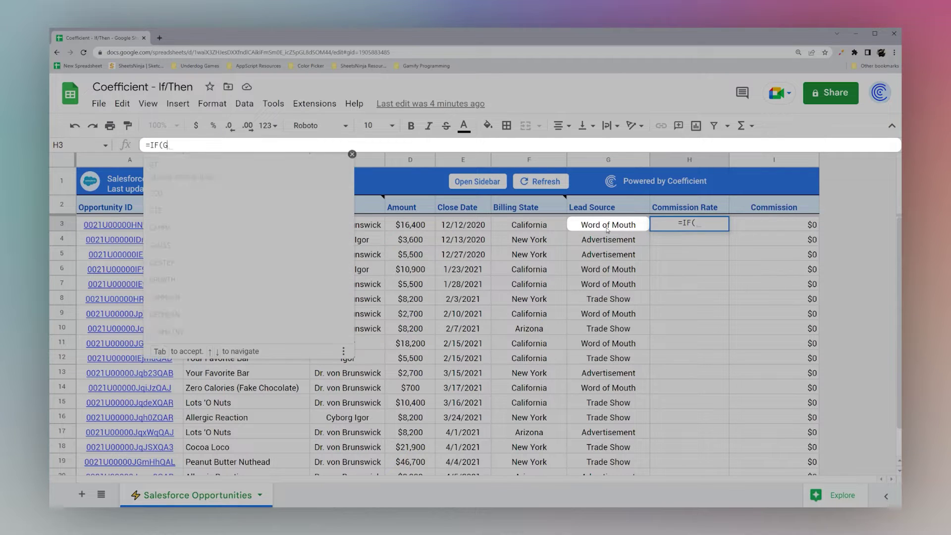
click(608, 225)
text(=)
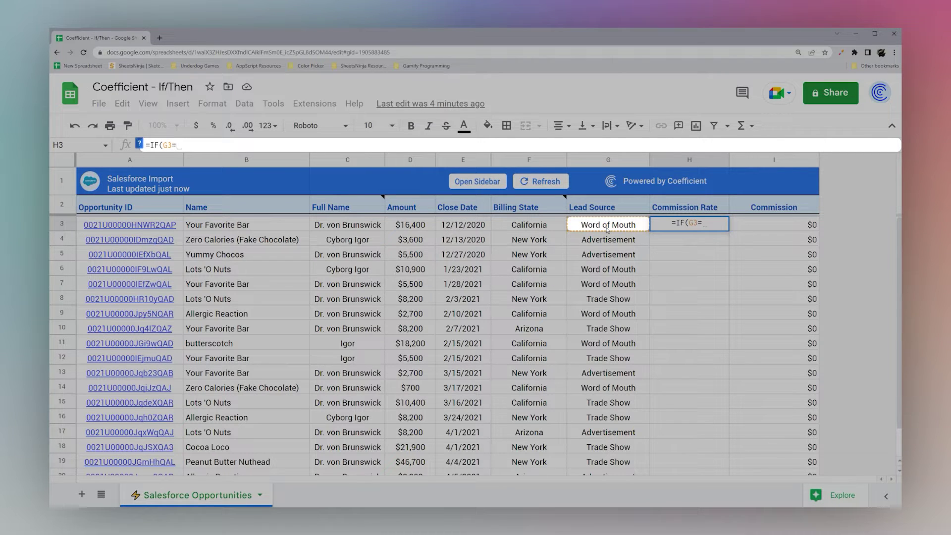
text("Wor)
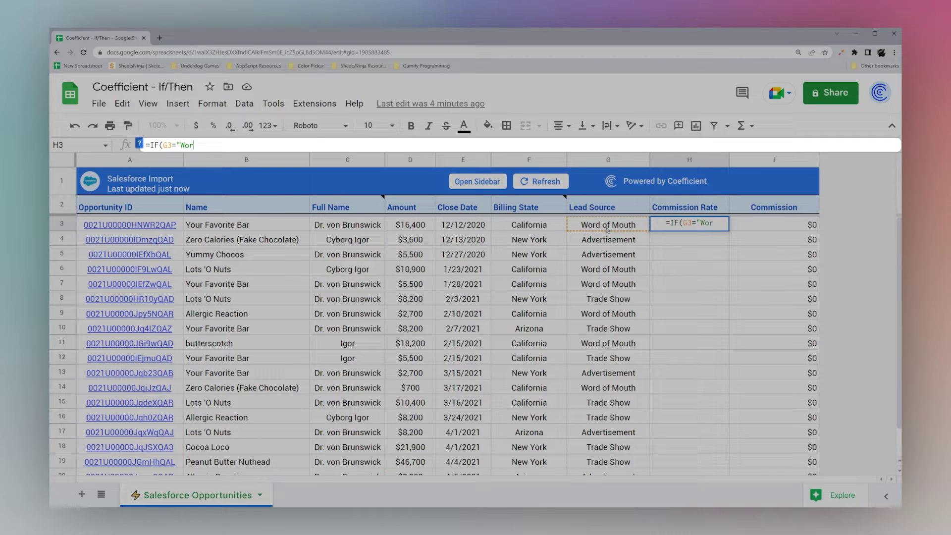
text(d of Mouth",)
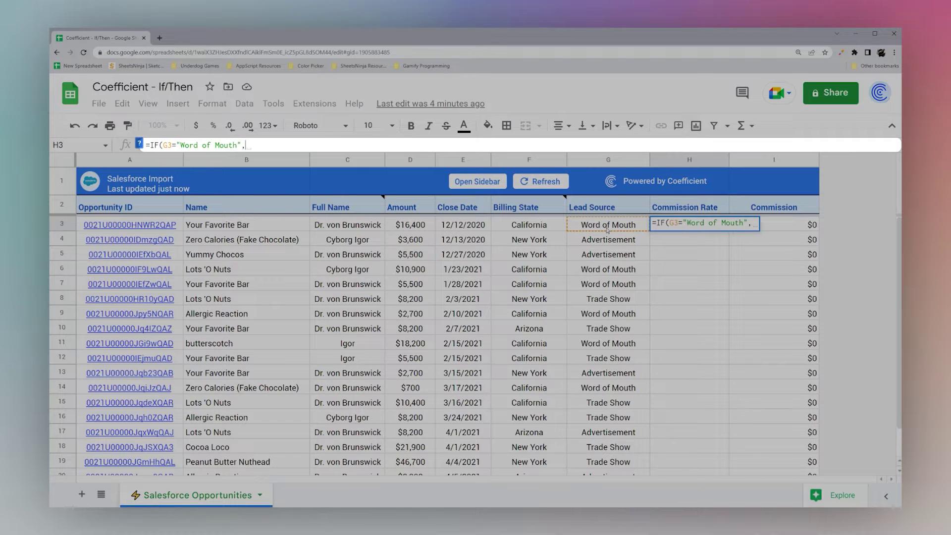
text(0.08,0)
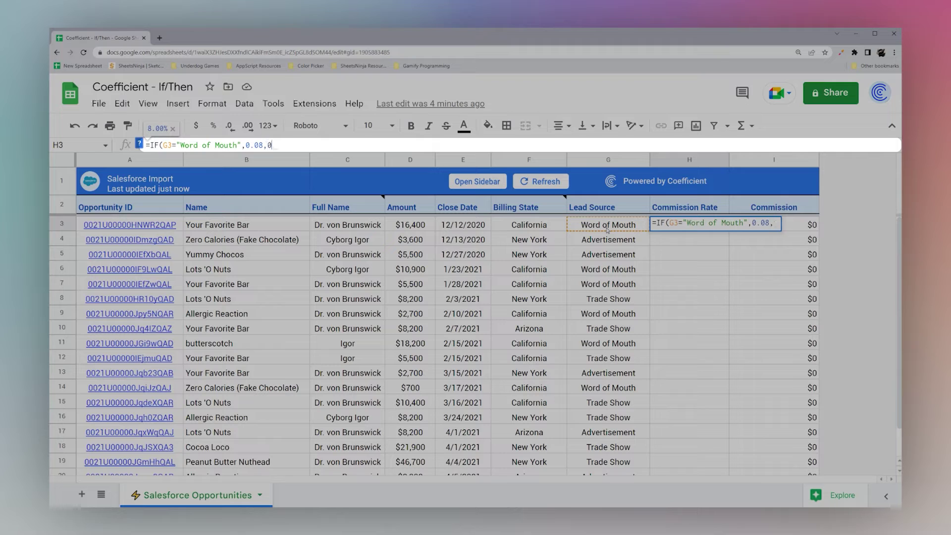
text(.05))
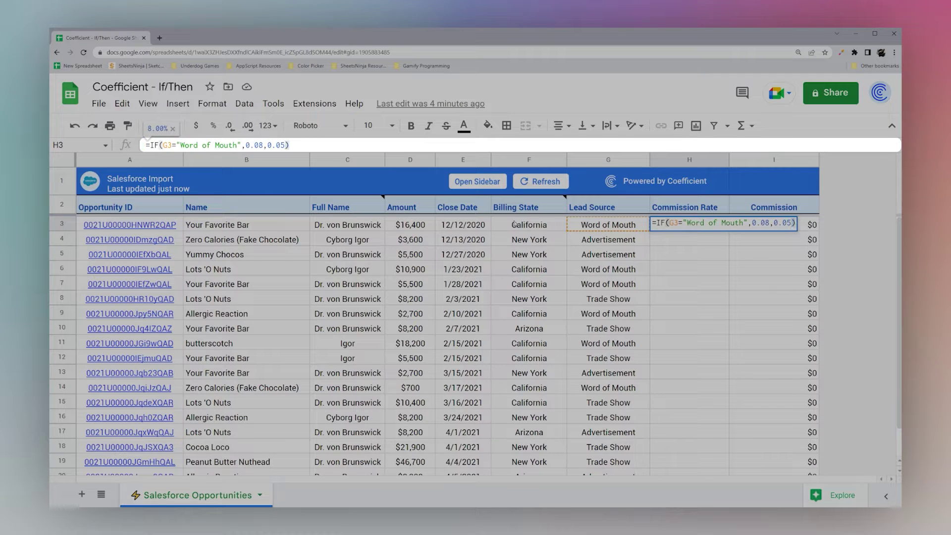
click(141, 147)
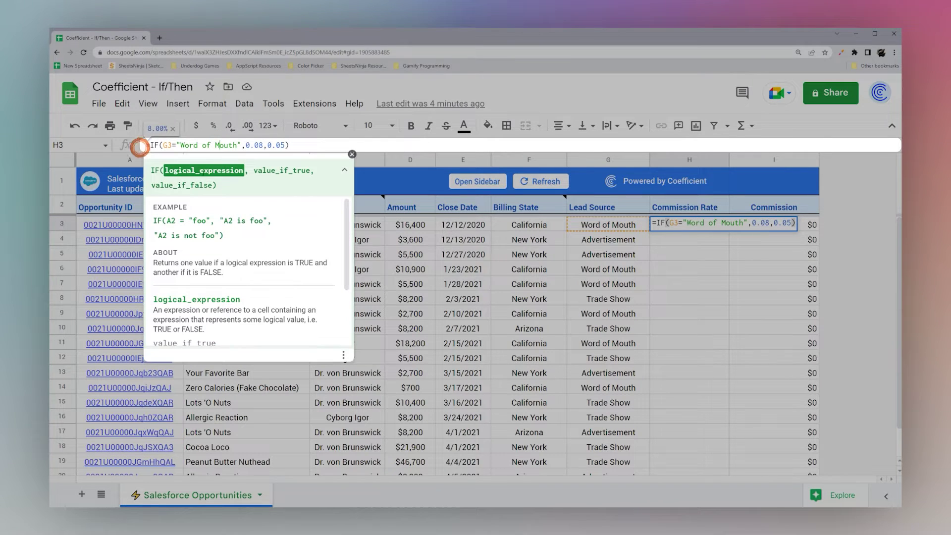
drag(241, 145, 162, 145)
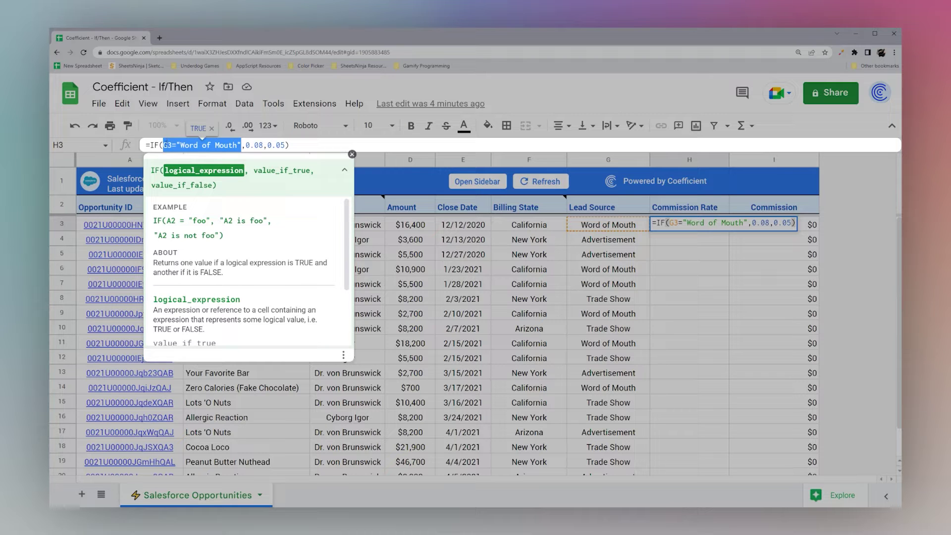
click(164, 145)
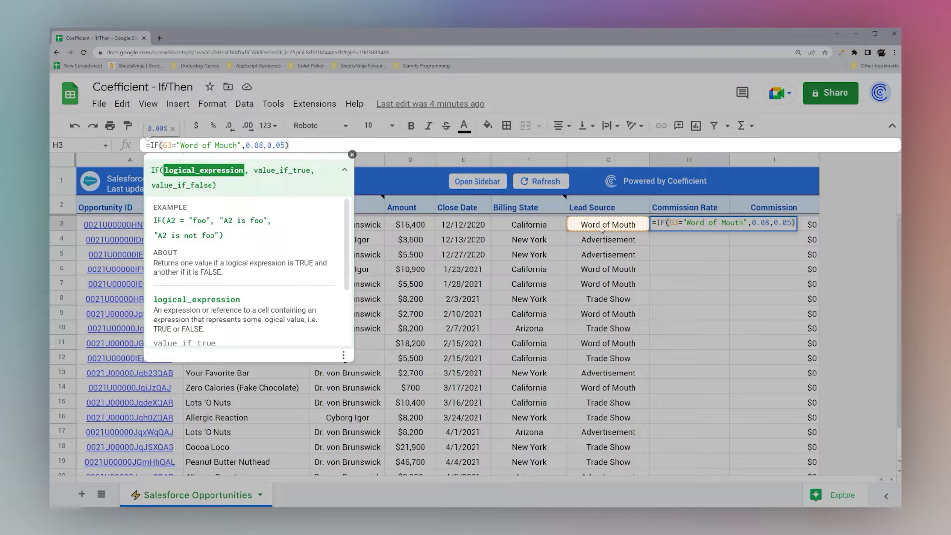
drag(245, 144, 286, 145)
key(Return)
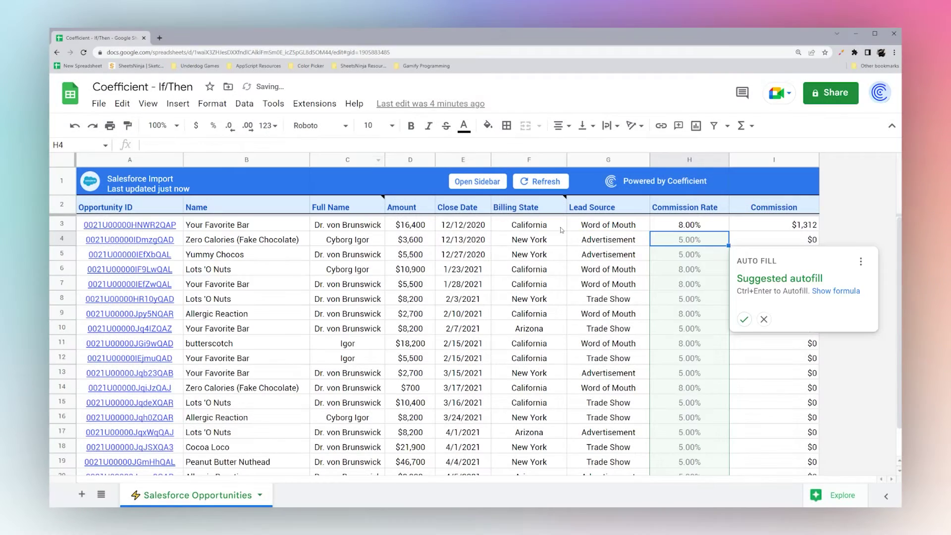
Step: Autofill the Word of Mouth formula down column H and review the 8%/5% results, including H4's formula
click(745, 321)
drag(690, 224, 689, 373)
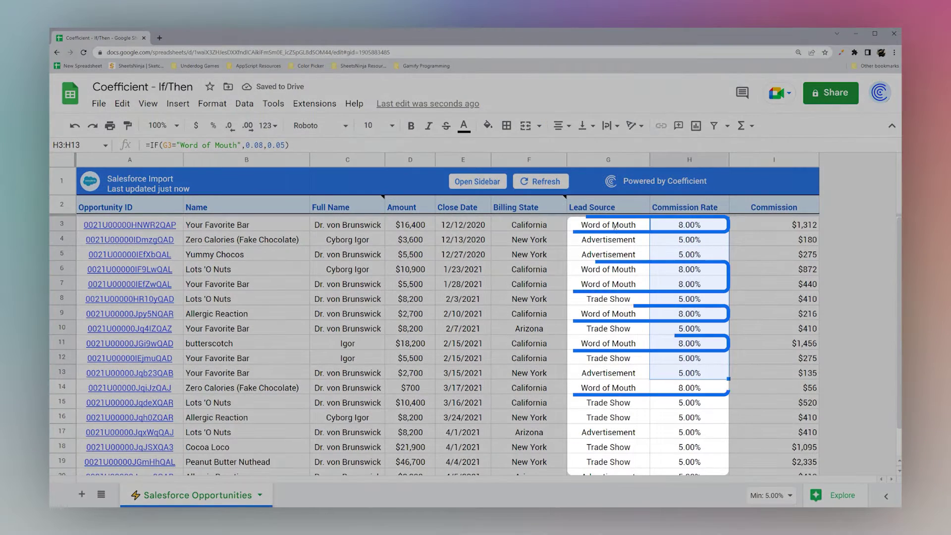
click(607, 223)
click(690, 226)
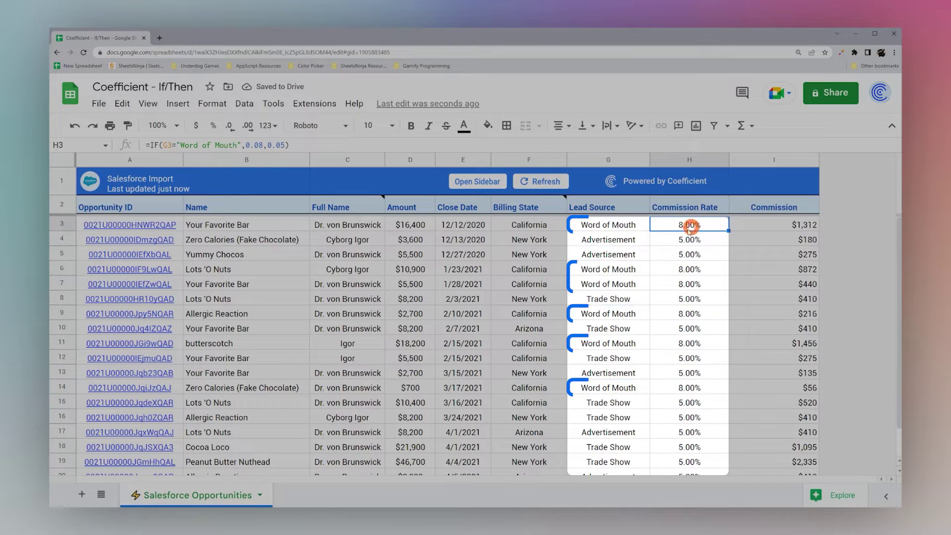
click(685, 240)
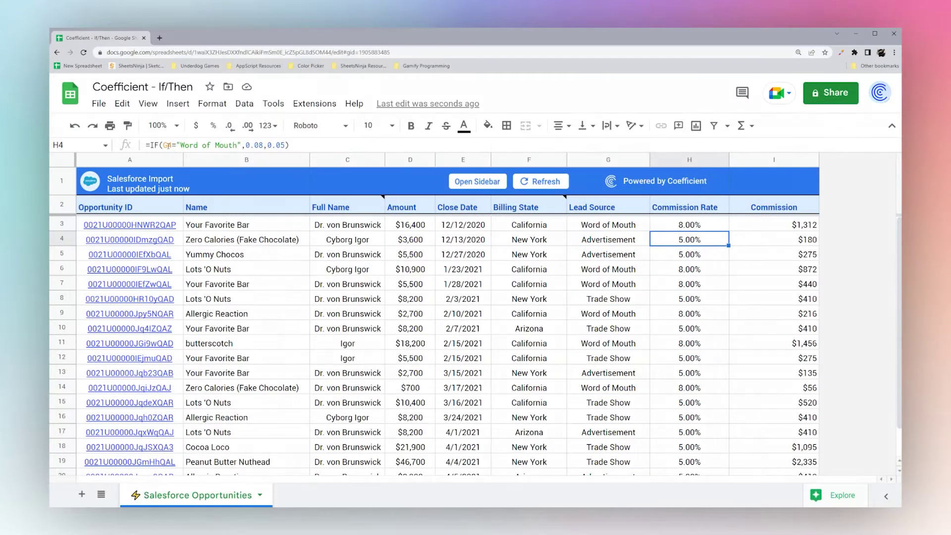
click(167, 145)
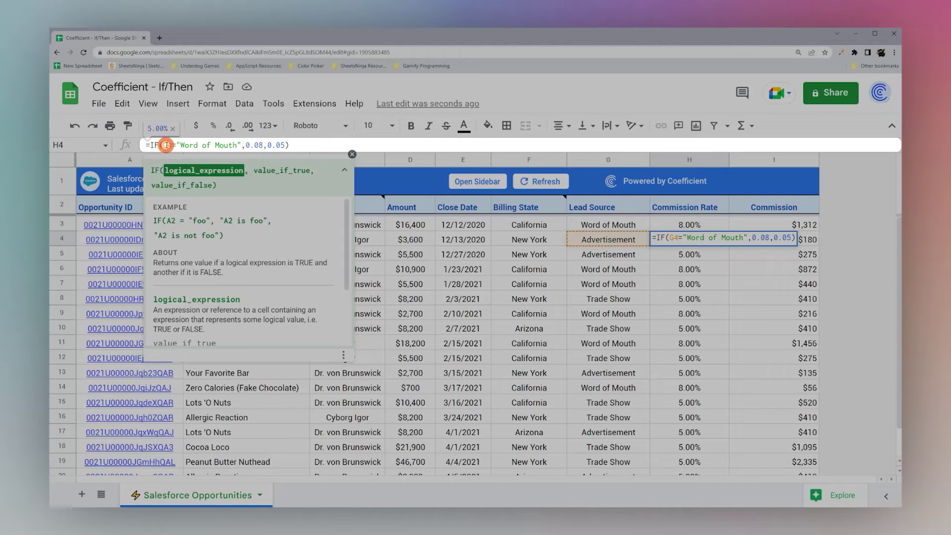
drag(161, 145, 240, 145)
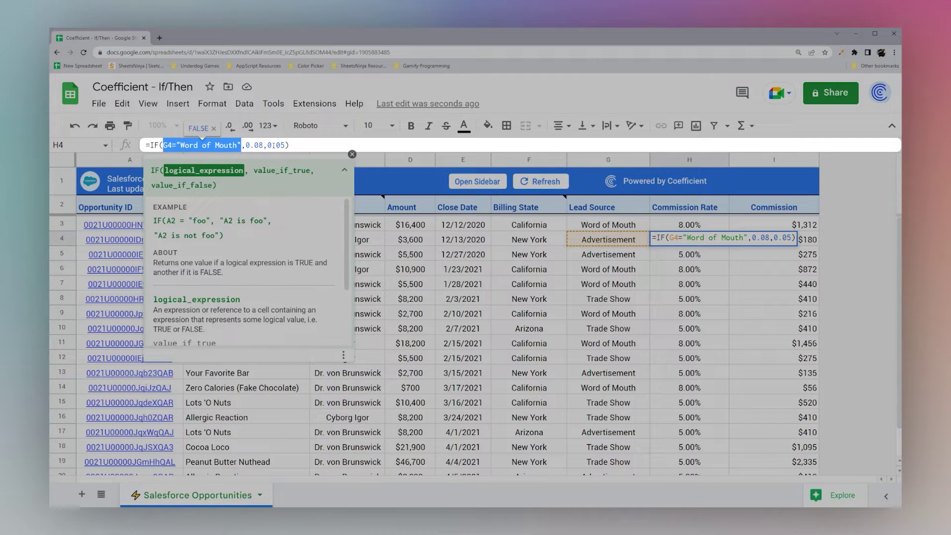
key(Escape)
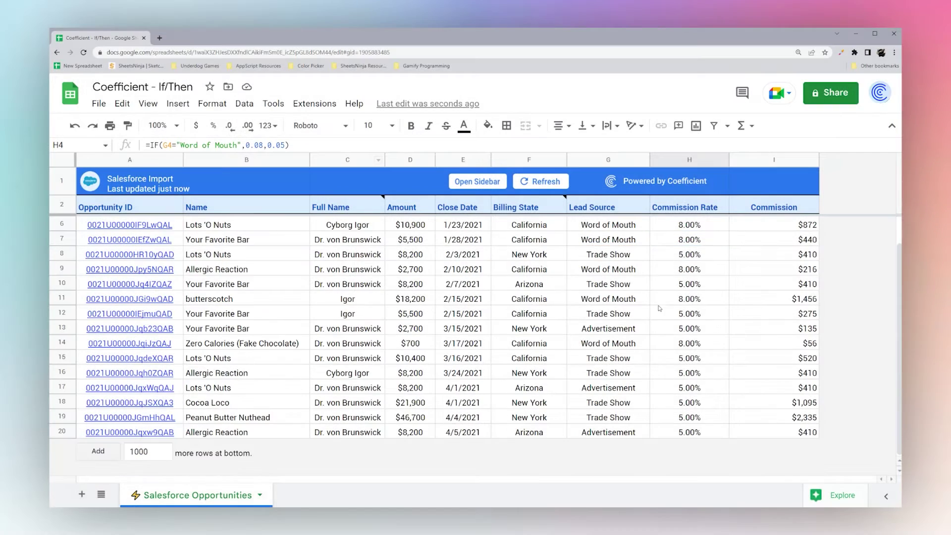
Step: Clear the rates in H4:H20 so only H3 keeps the formula
drag(686, 430, 684, 218)
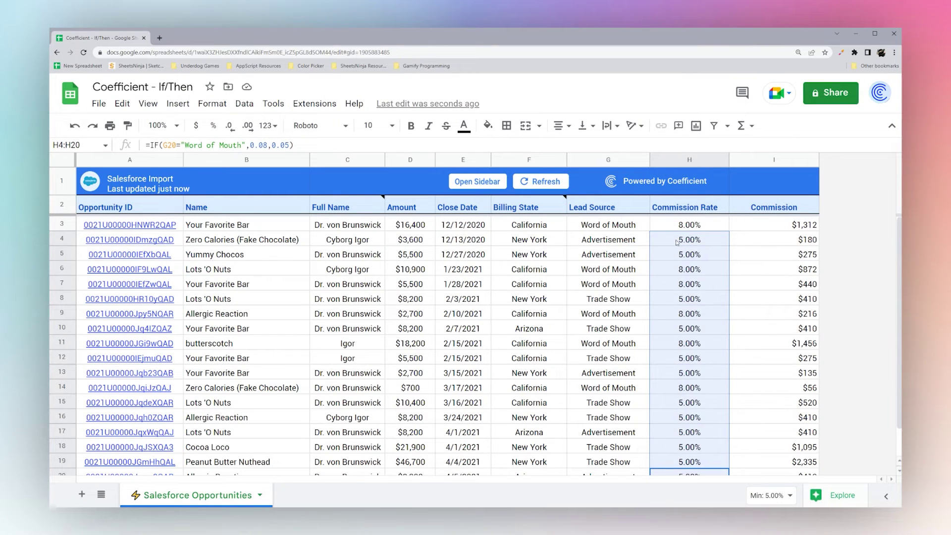
key(Delete)
click(675, 223)
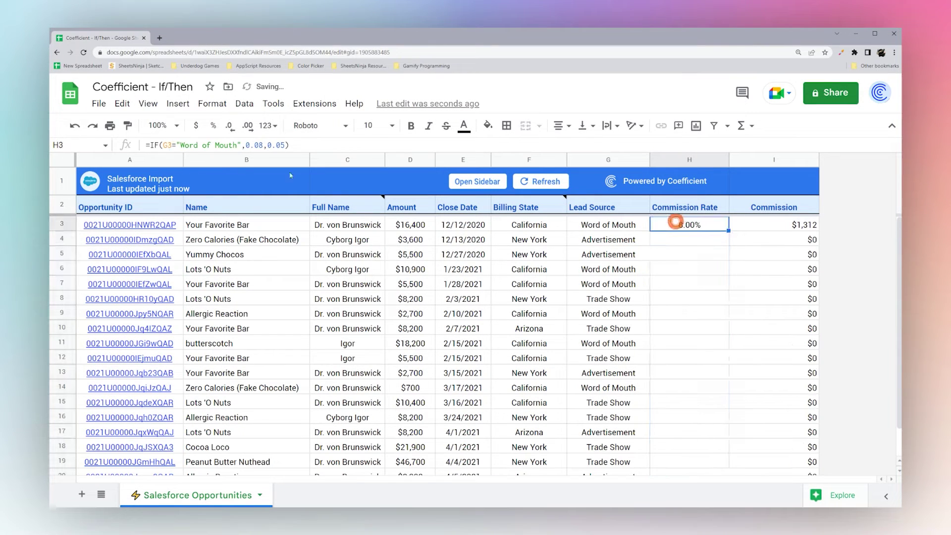
Step: Change H3's formula to =IF(F3="California",0.08,0.05)
click(164, 144)
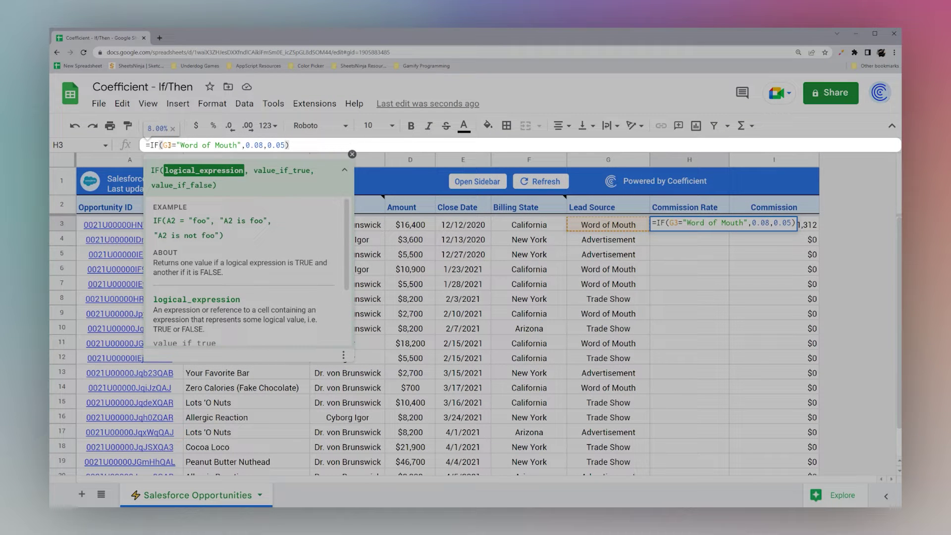
key(BackSpace)
text(F)
key(Right)
key(Right)
key(Right)
text(California)
key(Delete)
key(Delete)
key(Delete)
key(Delete)
key(Delete)
key(Delete)
key(Delete)
key(Delete)
key(Delete)
key(Delete)
key(Delete)
key(Delete)
key(Delete)
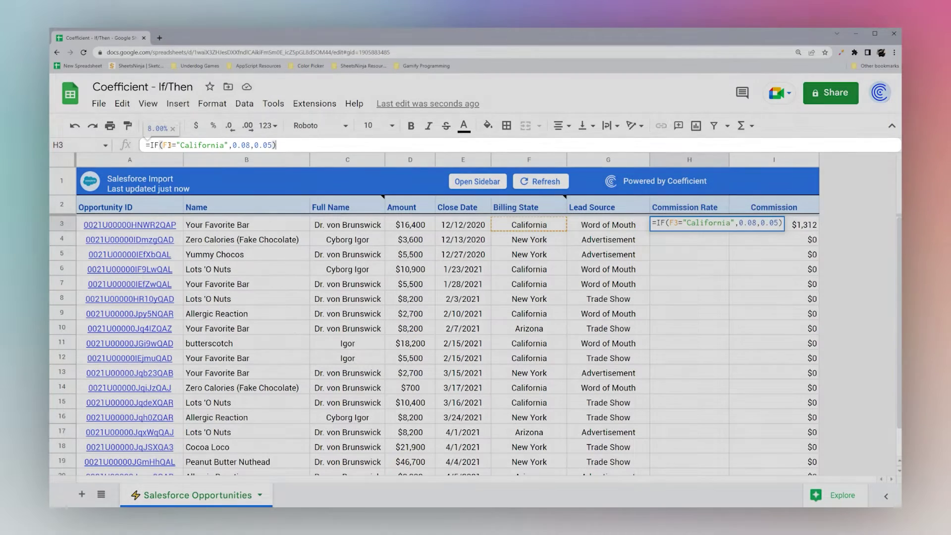
key(Return)
text(\)
key(Escape)
Step: Fill the California formula down column H, check H6, then clear H4:H20
click(708, 222)
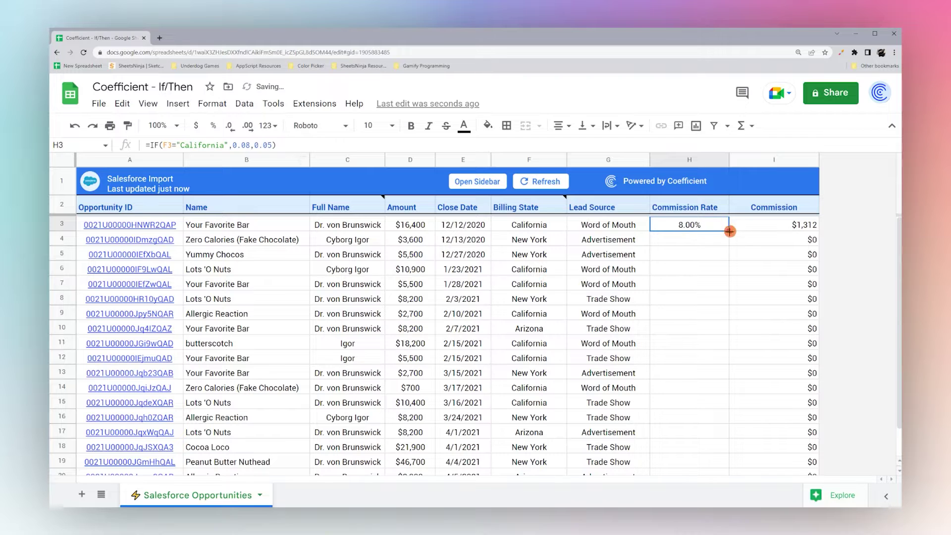
double_click(729, 231)
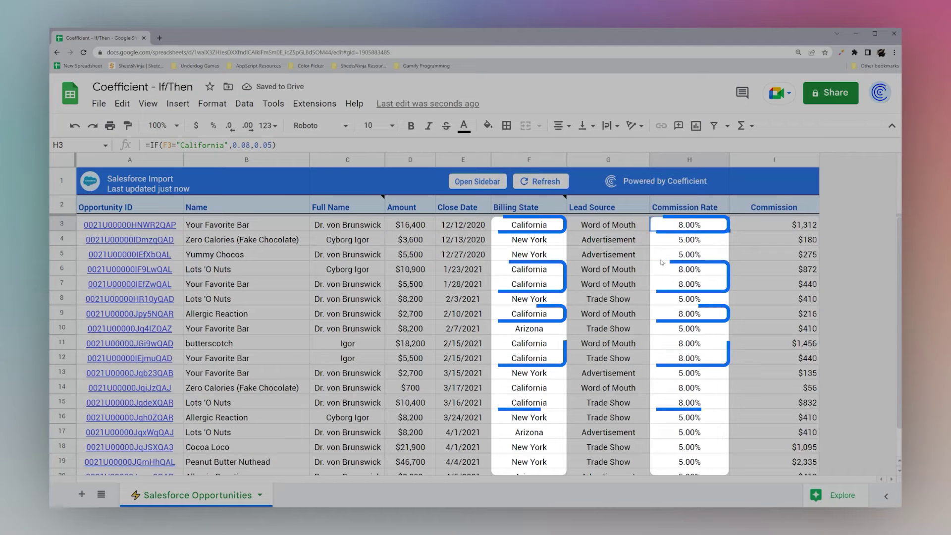
click(697, 270)
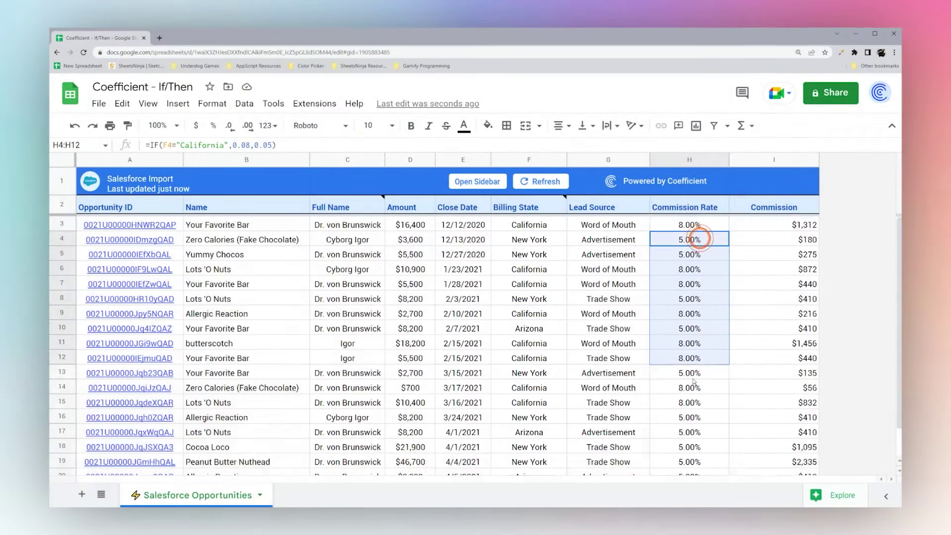
drag(699, 240, 688, 439)
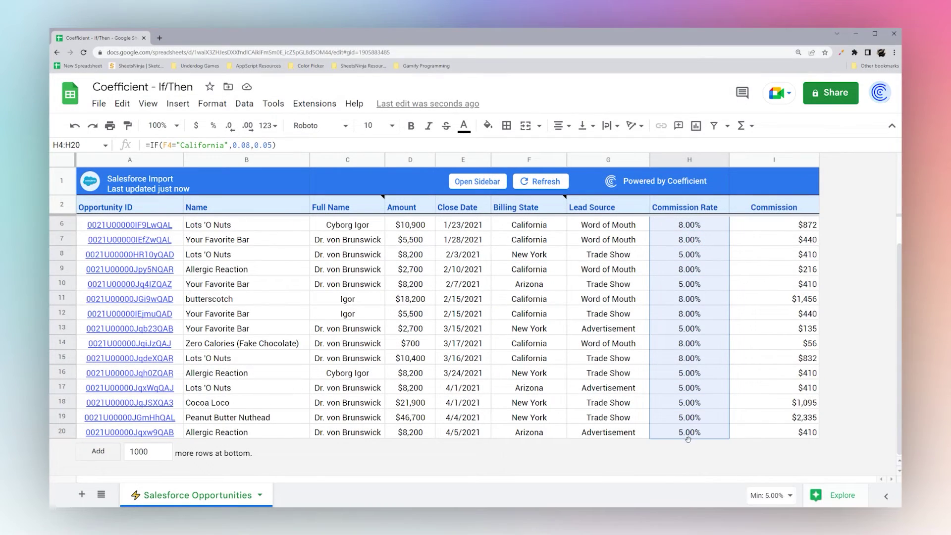
key(Delete)
scroll(688, 347, up, 1)
Step: Change H3 to =IF(AND(G3="Word of Mouth",F3="California"),0.08,0.05) and review both conditions
click(687, 225)
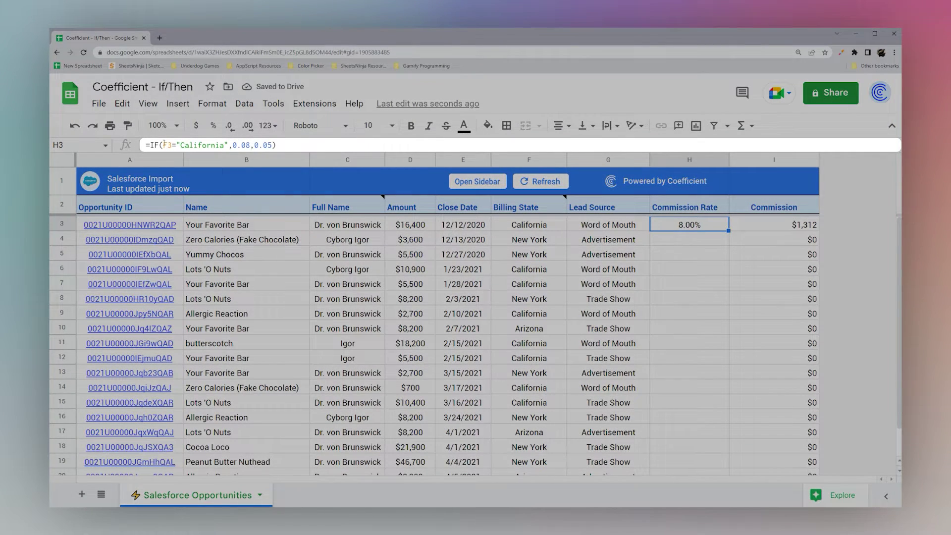
click(163, 144)
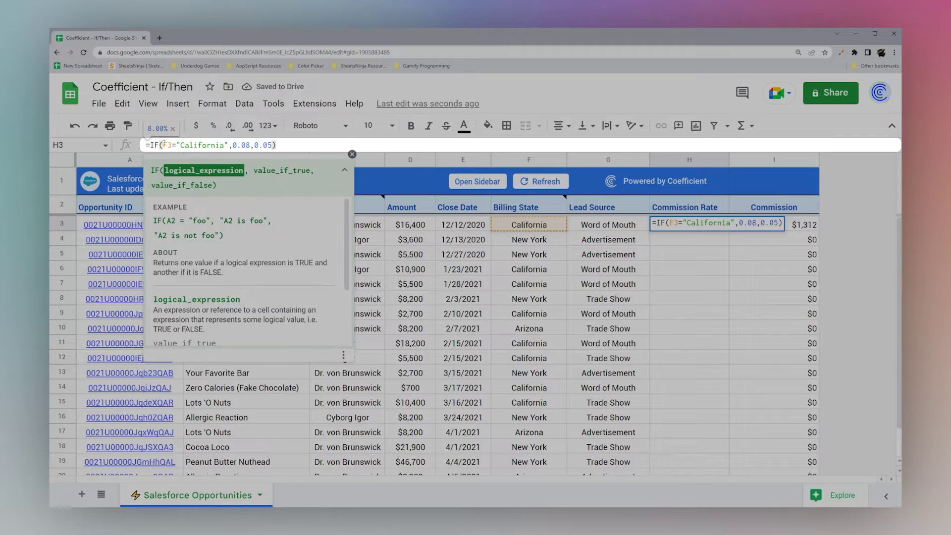
text(AND()
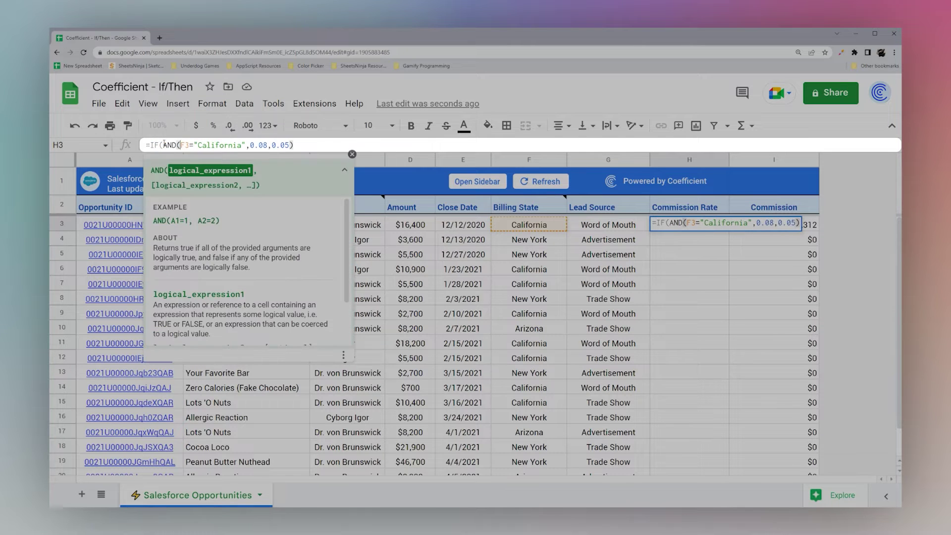
text(G)
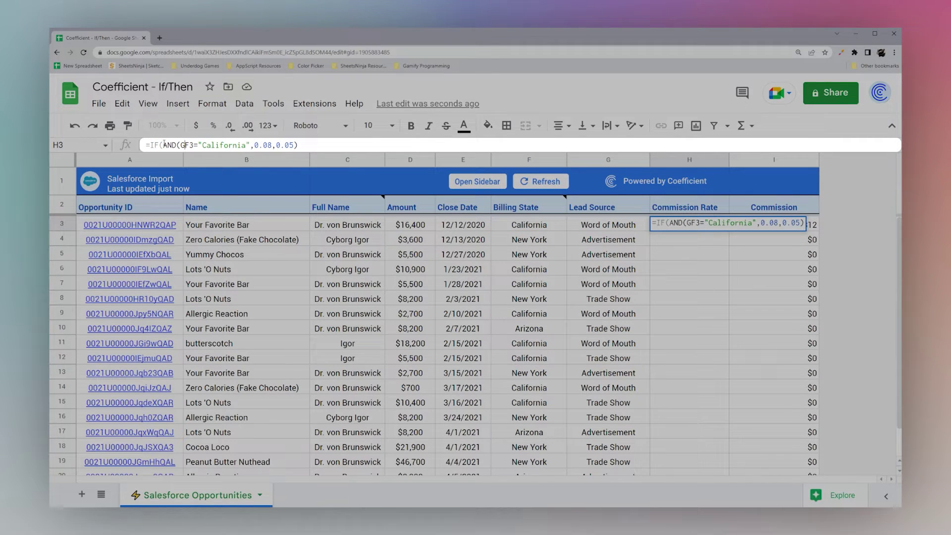
text(3="Word )
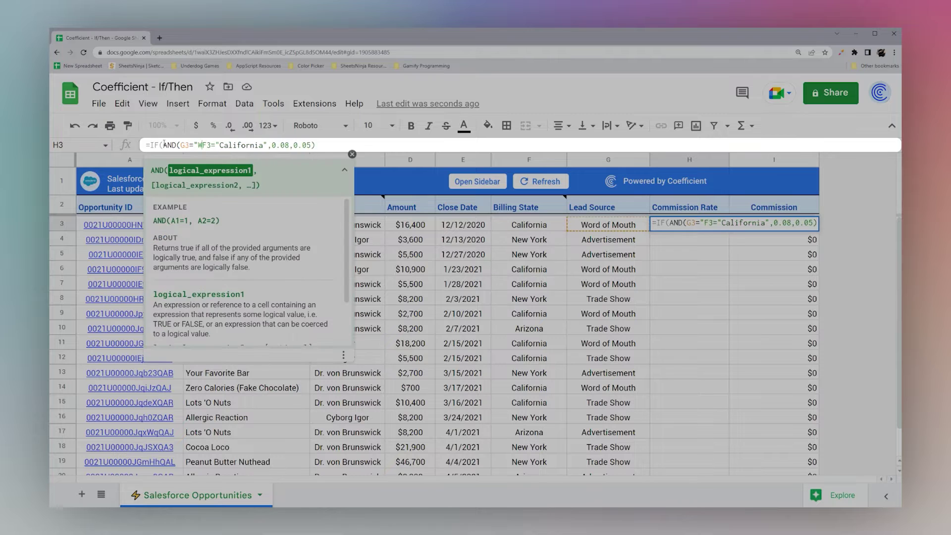
text(of Mouth",)
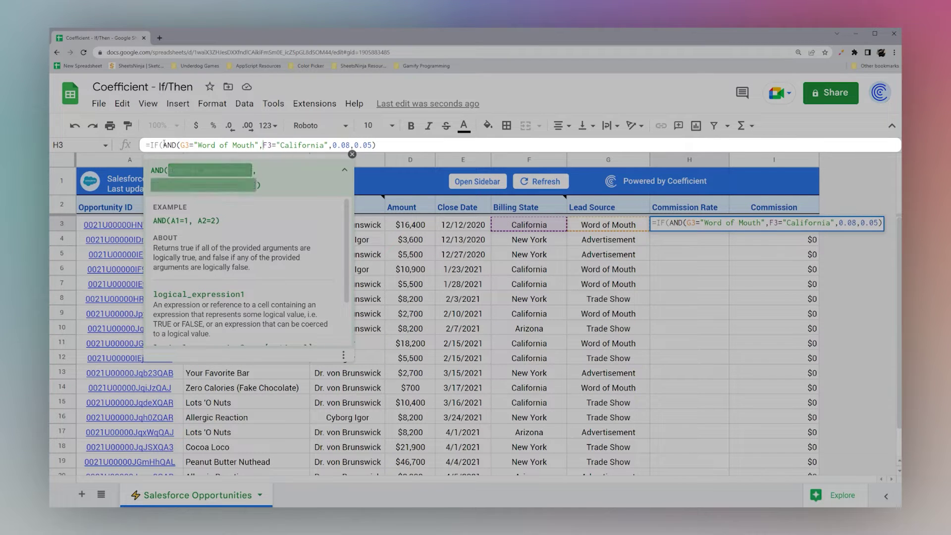
key(Right)
key(Right)
key(Right)
key(Right)
key(Right)
key(Right)
key(Right)
key(Right)
key(Right)
key(Right)
text())
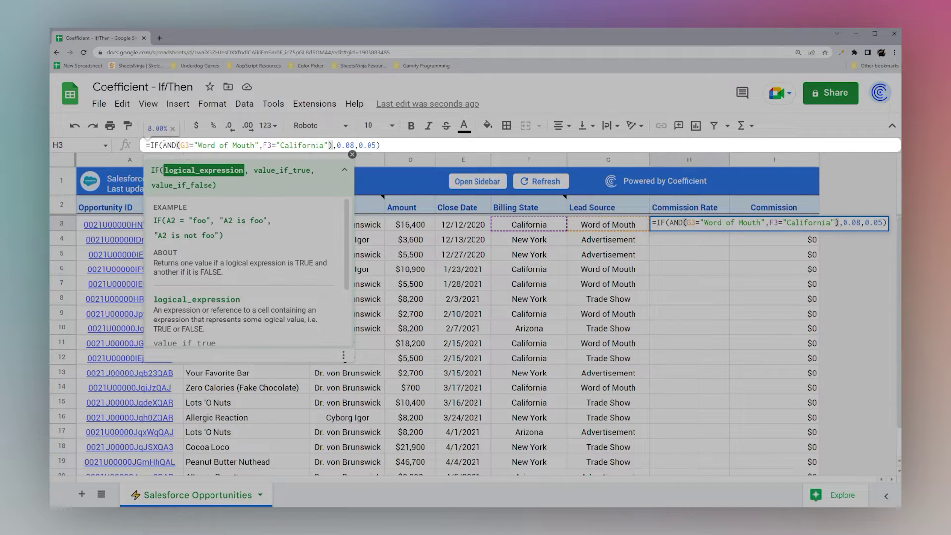
key(Return)
click(676, 224)
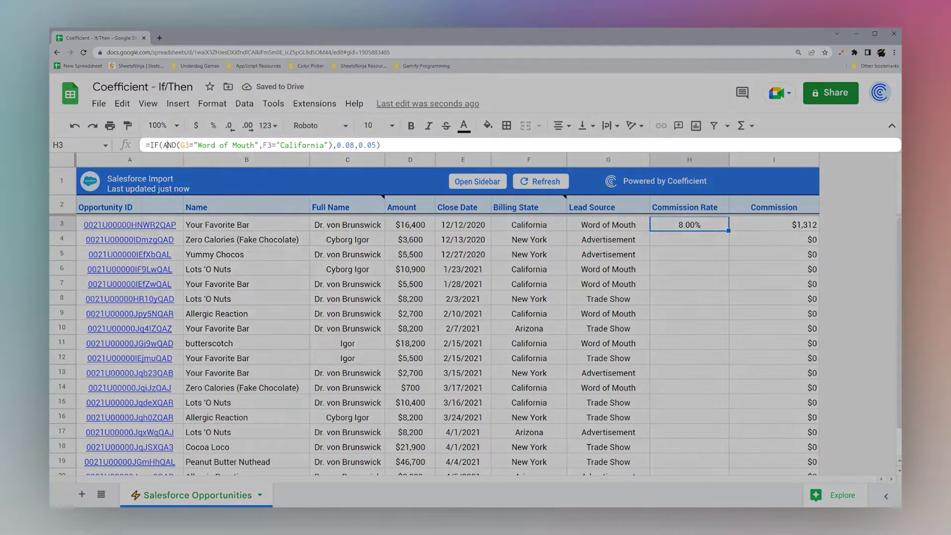
click(182, 144)
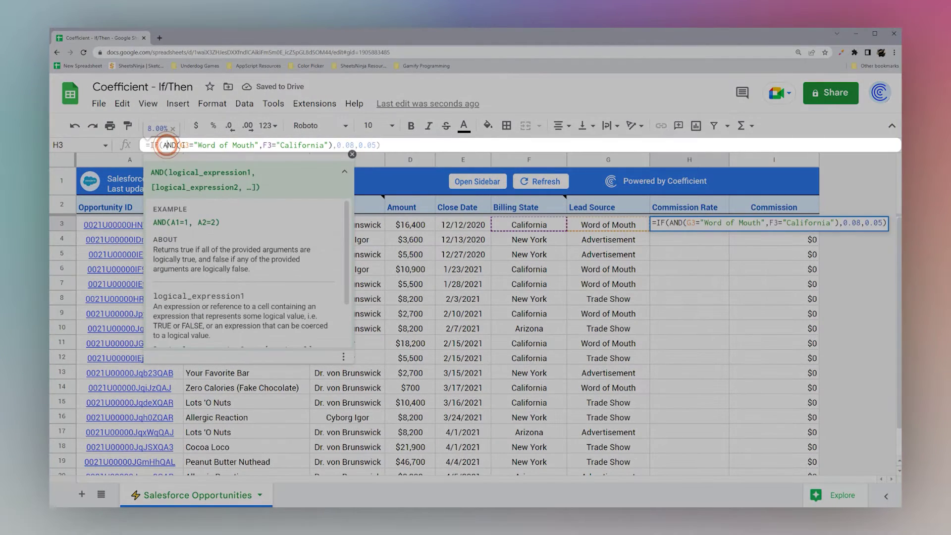
drag(182, 145, 329, 144)
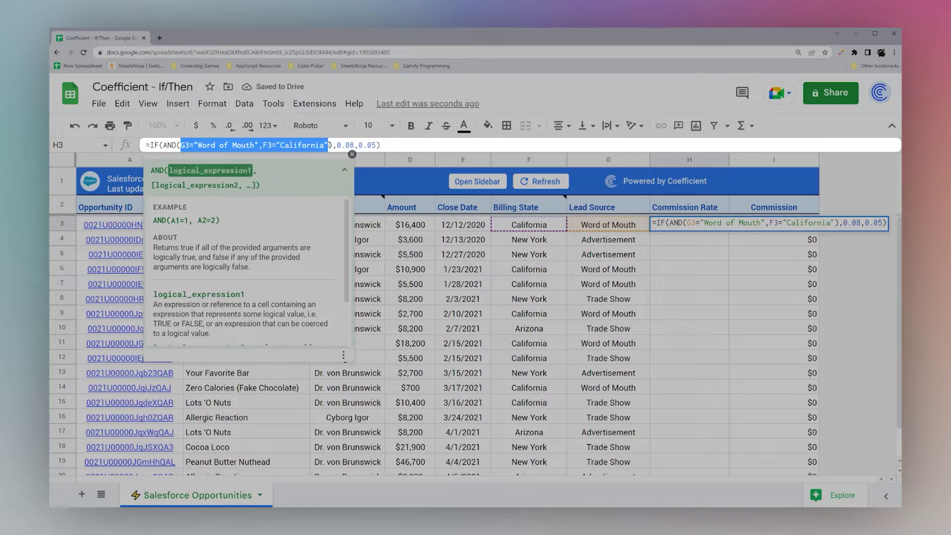
key(Escape)
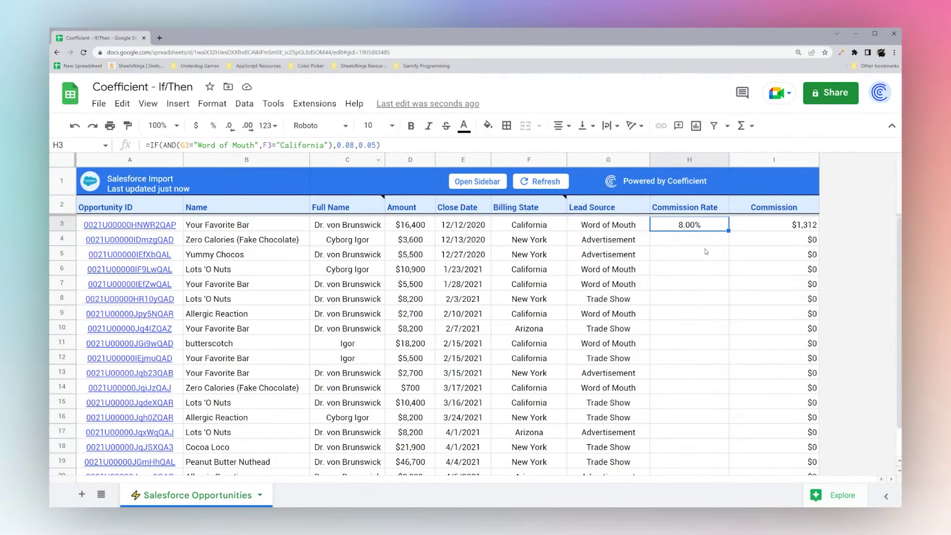
Step: Fill the AND formula down column H, compare California rows, then undo the fill below H3
double_click(726, 230)
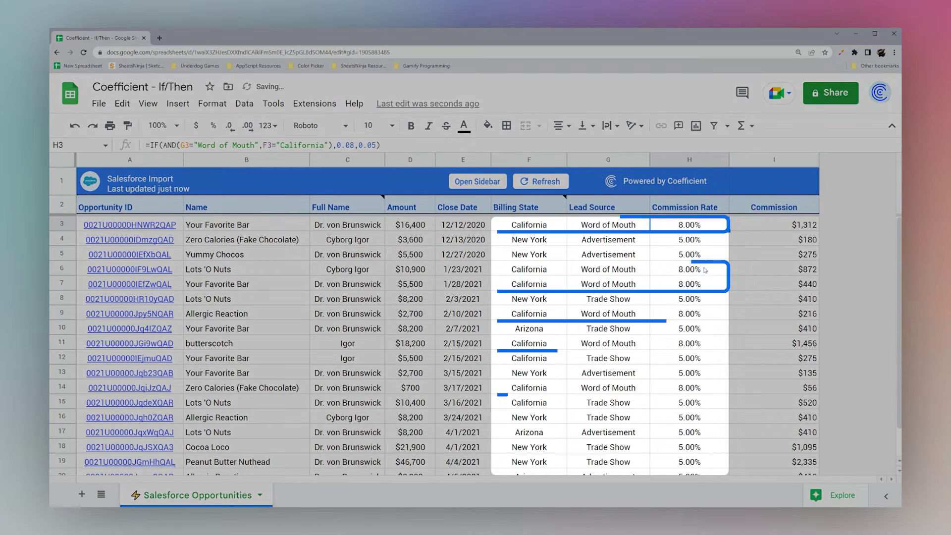
drag(557, 270, 601, 269)
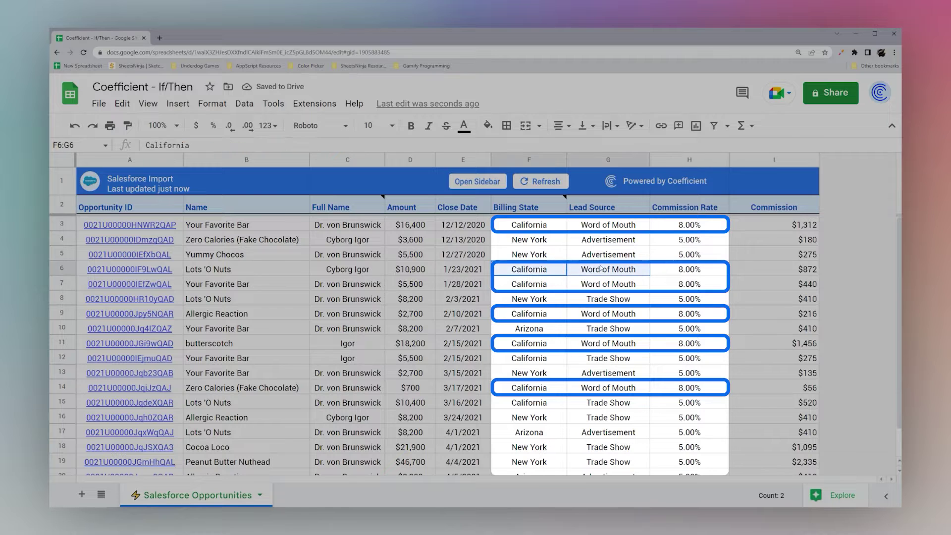
drag(551, 363, 683, 363)
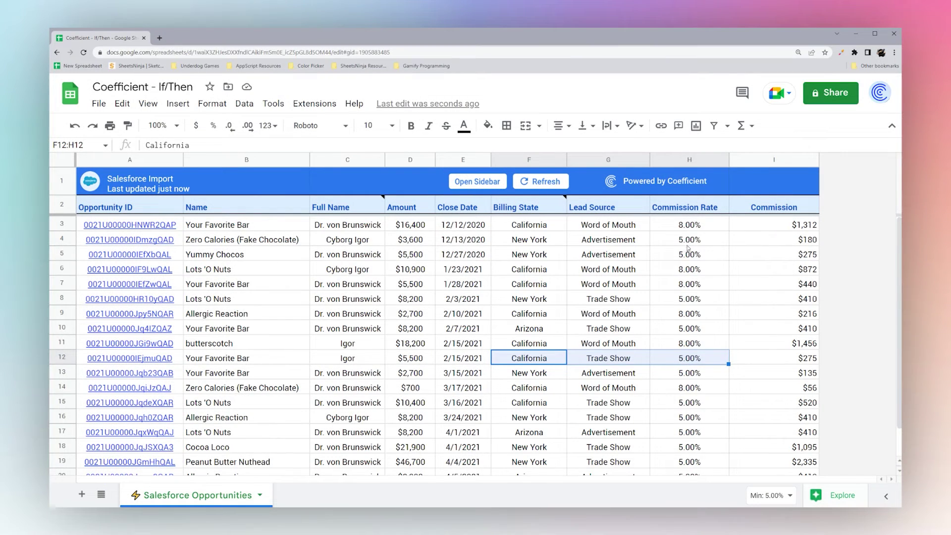
drag(687, 242, 691, 433)
key(ctrl+z)
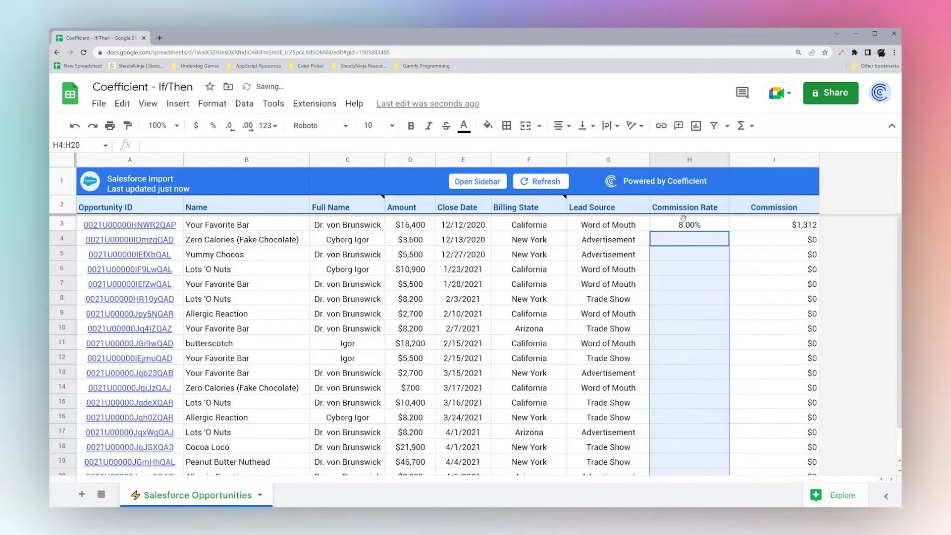
Step: Replace the AND test in H3 with =IF(F3="California",IF(G3="Word of Mouth",0.1,0.08)
click(684, 224)
click(195, 145)
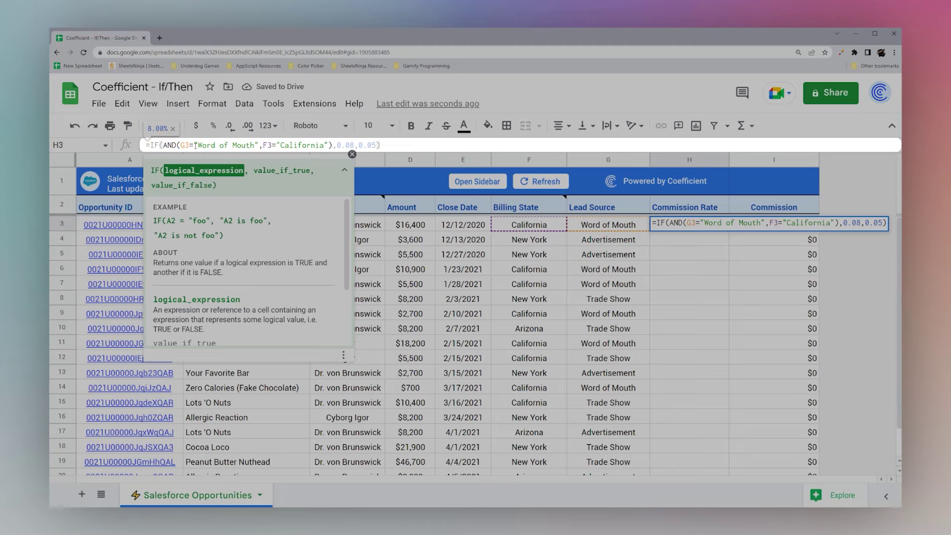
key(Delete)
key(Delete)
key(Delete)
key(Delete)
key(Delete)
key(Delete)
key(Delete)
key(Delete)
key(Delete)
key(Delete)
key(Delete)
key(Delete)
key(Delete)
key(Delete)
key(Delete)
key(Delete)
key(Delete)
key(Delete)
key(Delete)
key(Delete)
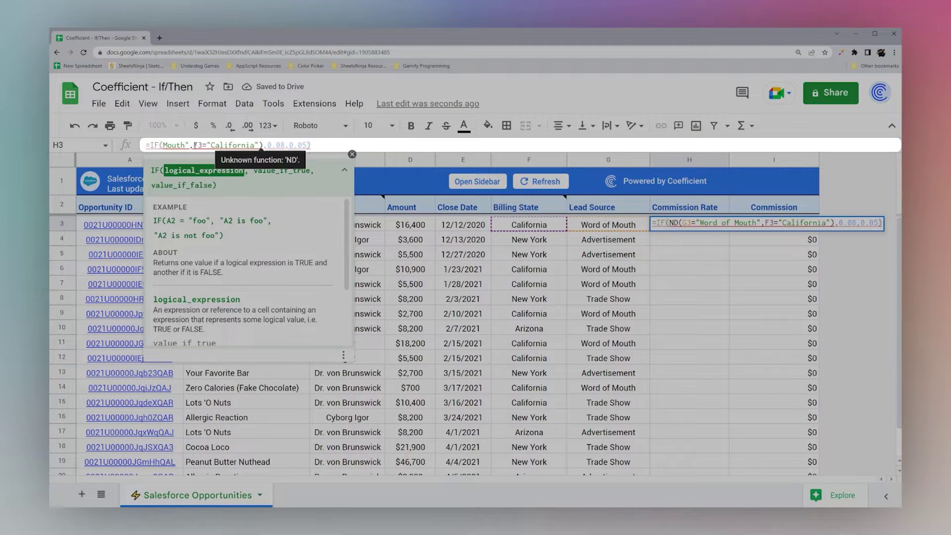
key(End)
key(BackSpace)
key(BackSpace)
key(BackSpace)
key(BackSpace)
key(BackSpace)
key(BackSpace)
key(BackSpace)
key(BackSpace)
key(BackSpace)
key(BackSpace)
key(BackSpace)
key(BackSpace)
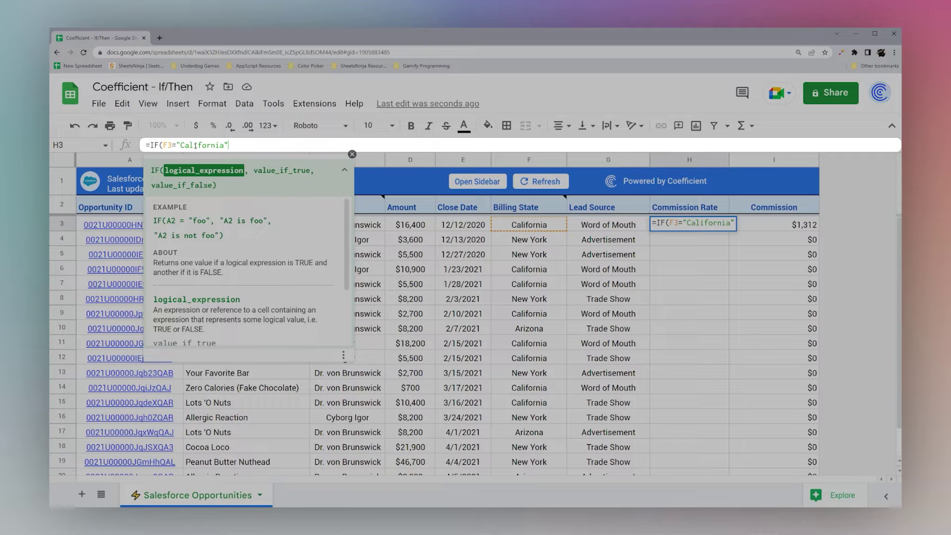
text(, )
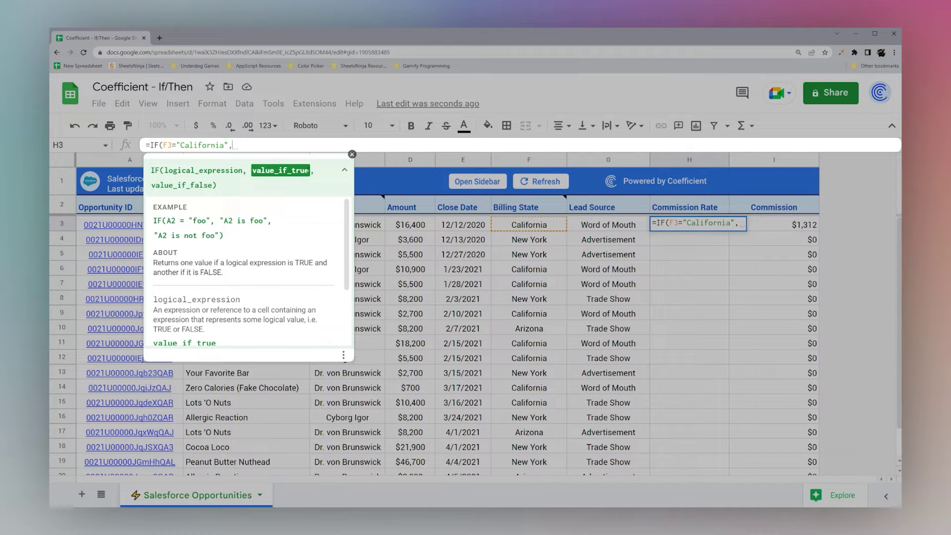
text(IF()
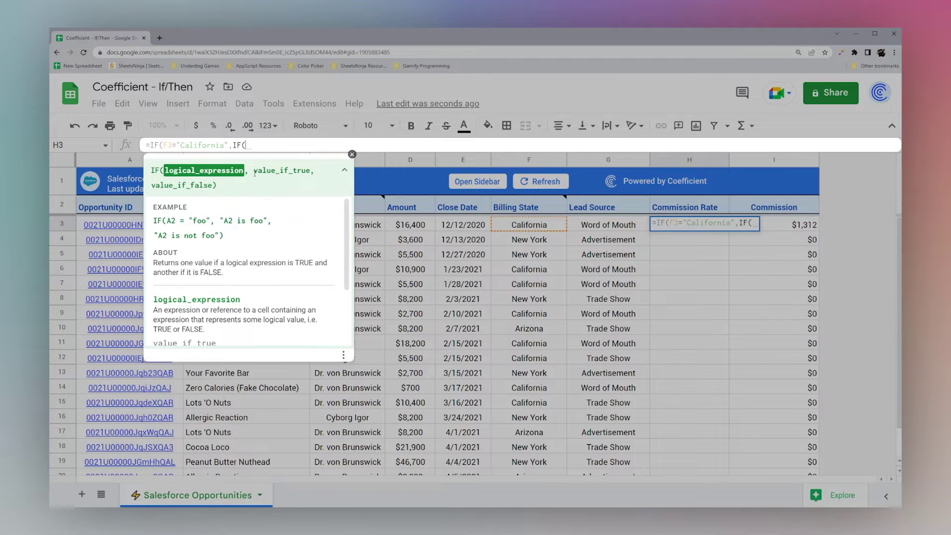
text(G3)
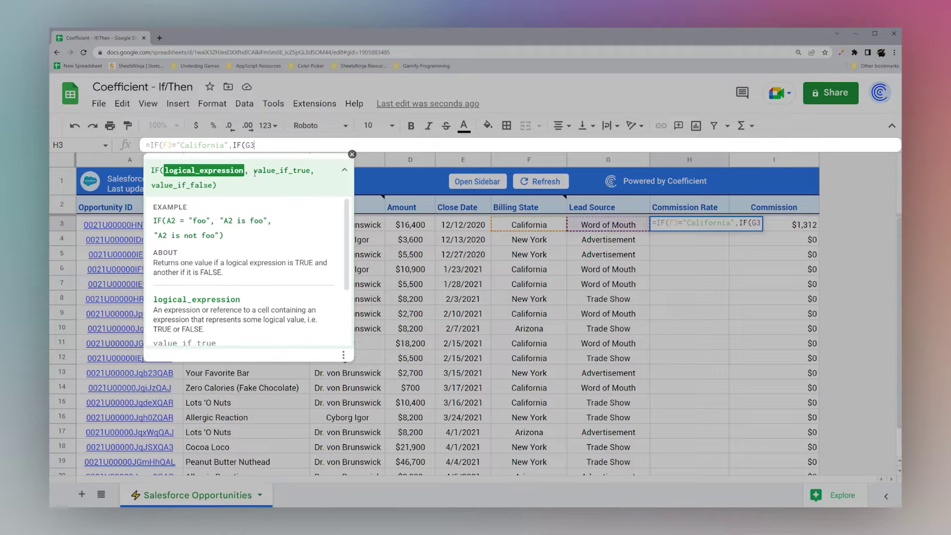
text(="Word of Mout)
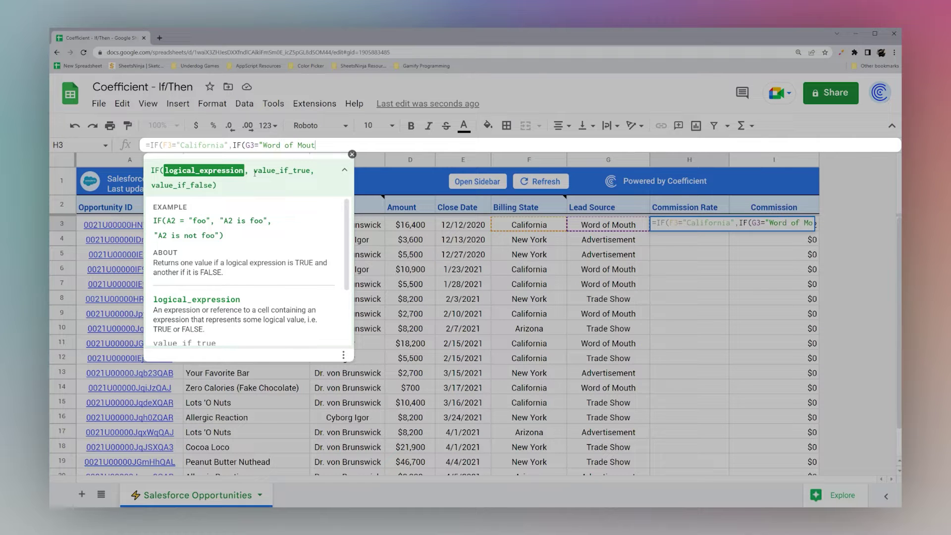
text(h",)
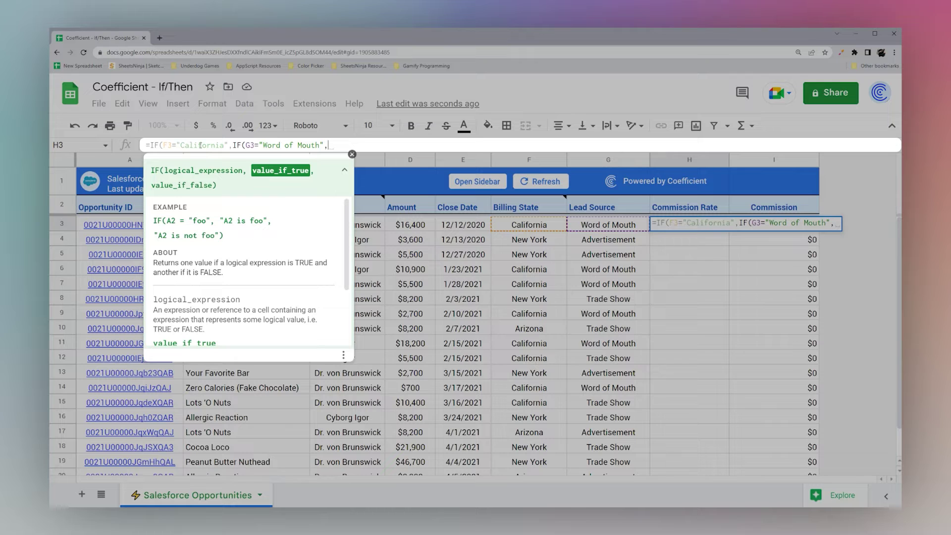
text(0.1)
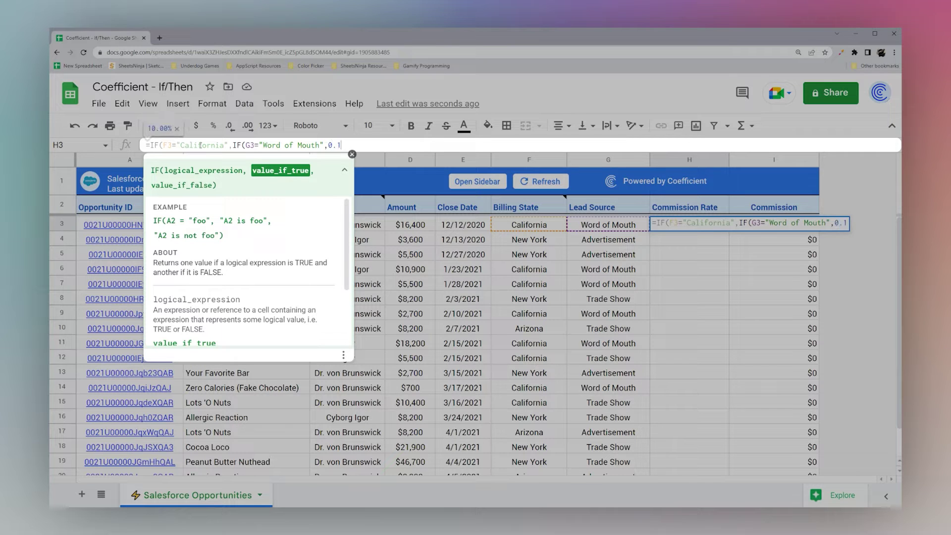
text(,0.08))
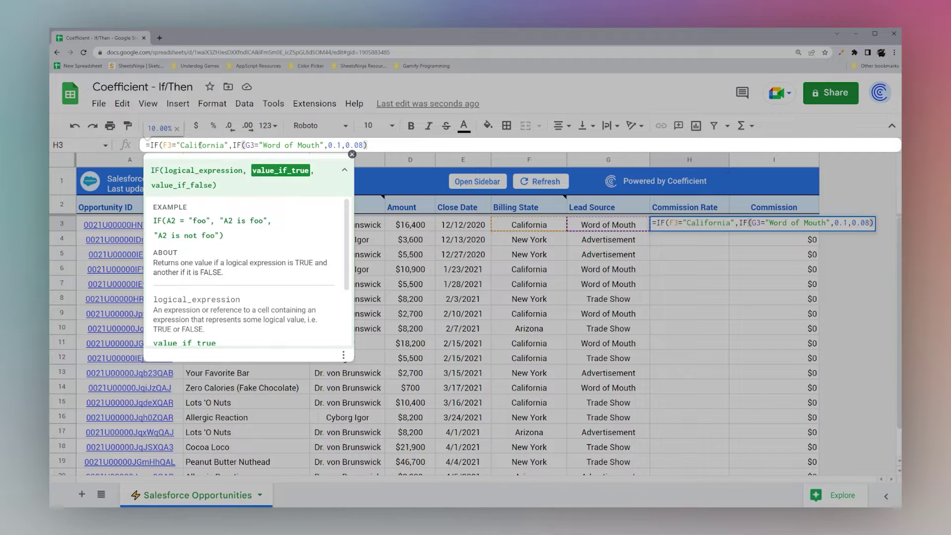
Step: Add a comma after the nested Word of Mouth IF and highlight it to check its parts
drag(164, 145, 340, 145)
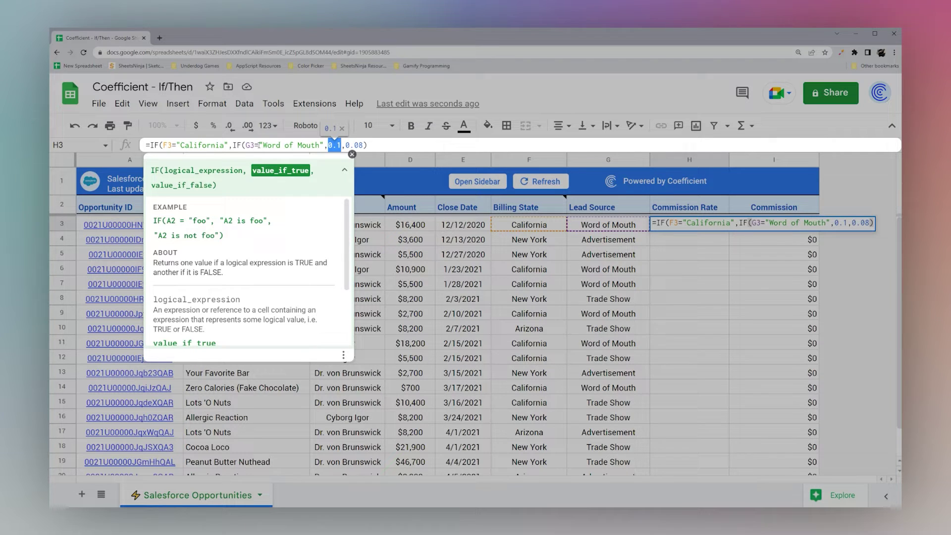
double_click(354, 145)
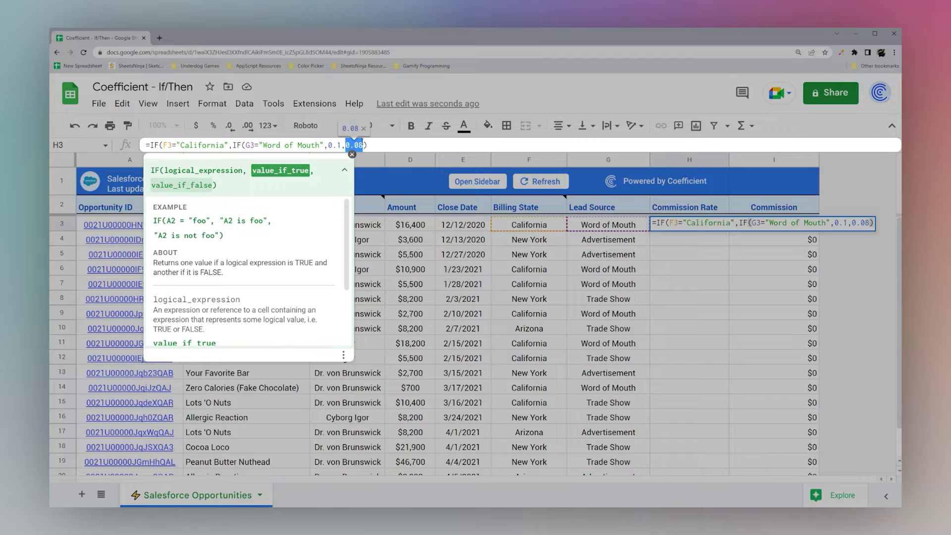
click(372, 144)
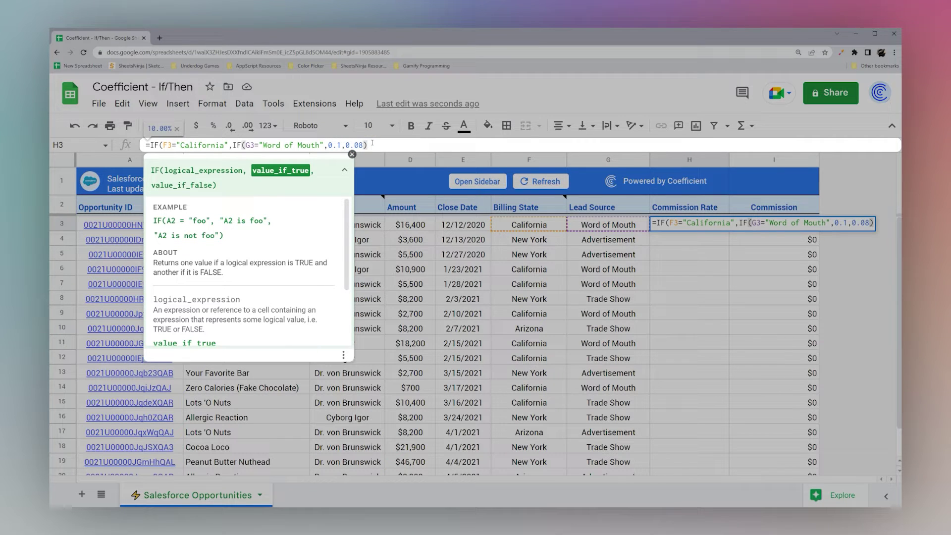
text(,)
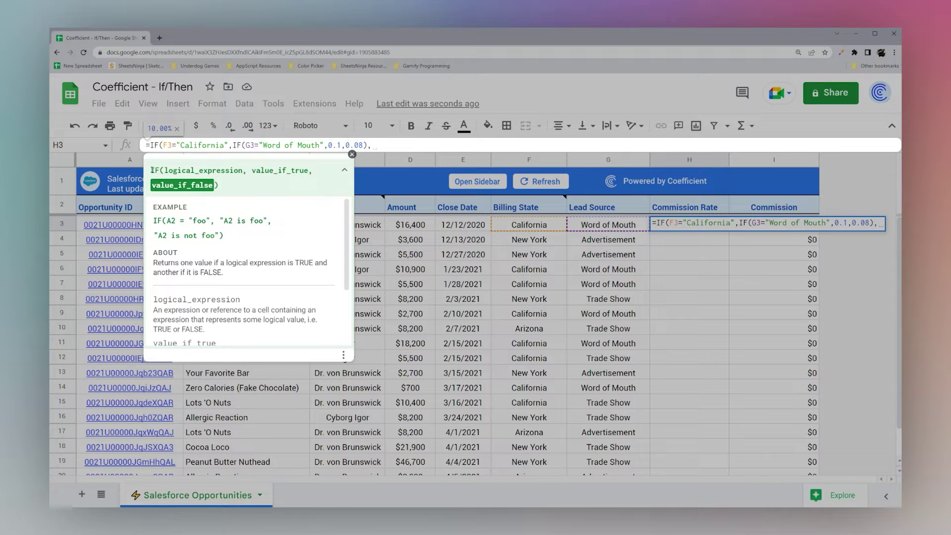
drag(163, 145, 367, 145)
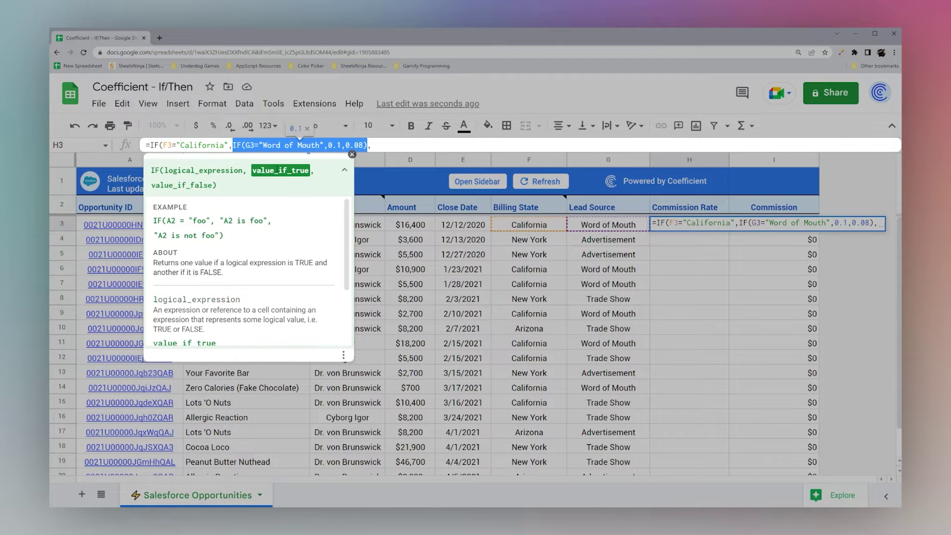
click(371, 145)
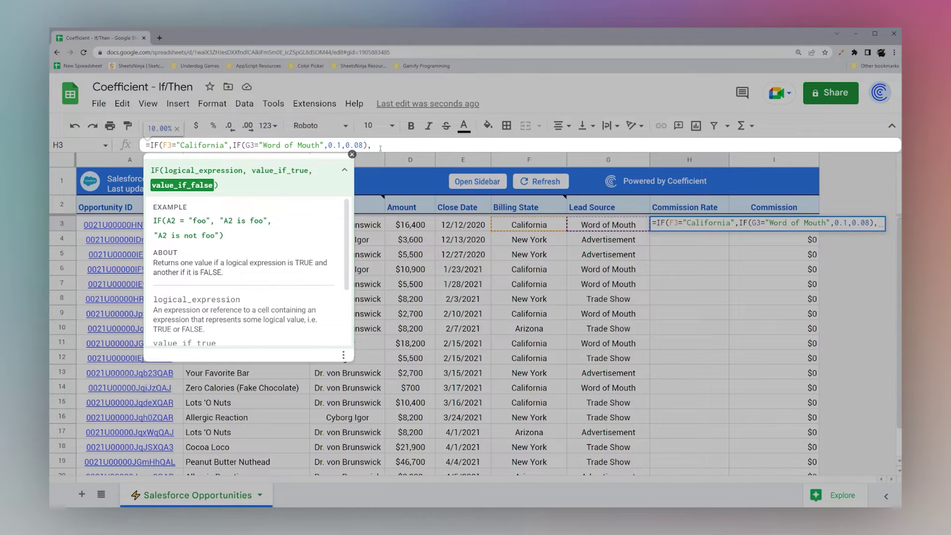
Step: Append IF(G3="Word of Mouth",0.08,0.05)) as the non-California branch, giving H3 10.00%
text(IF()
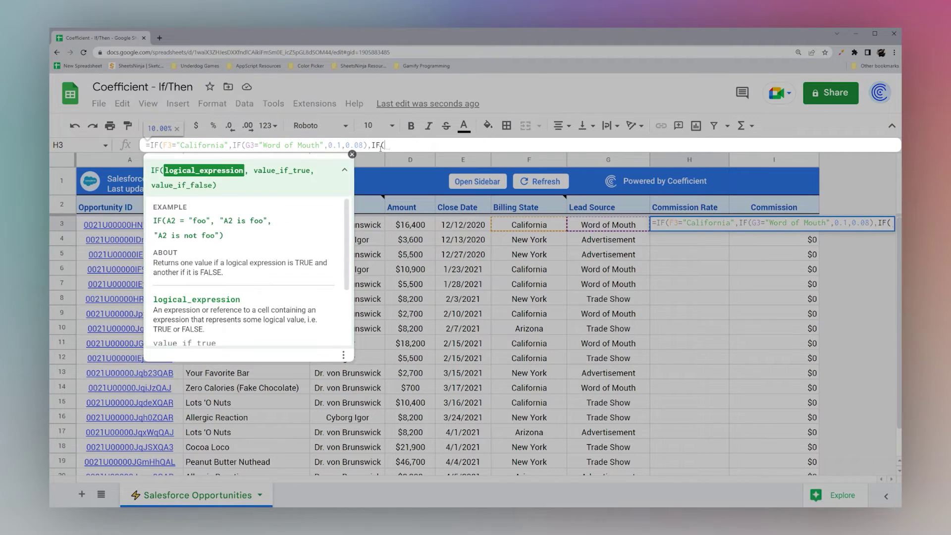
text(G3="Word of )
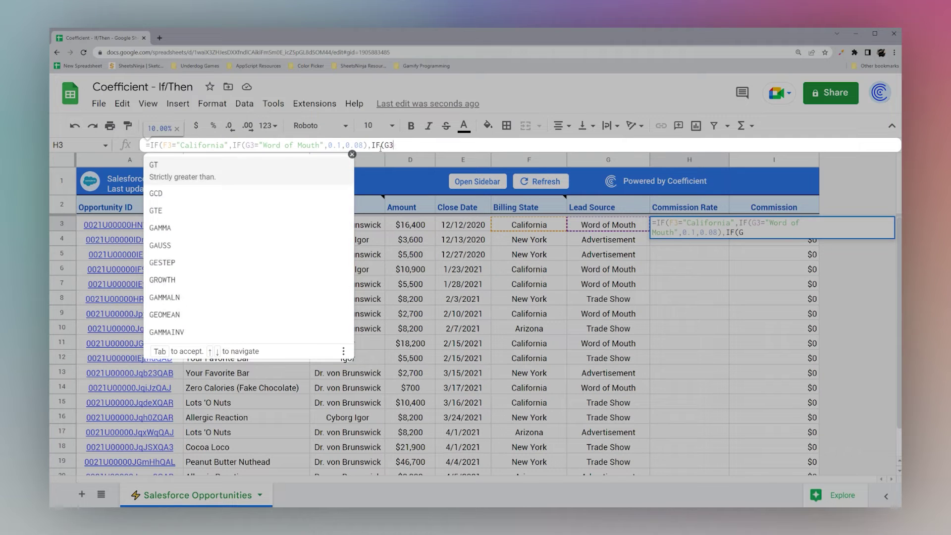
text(Mouth")
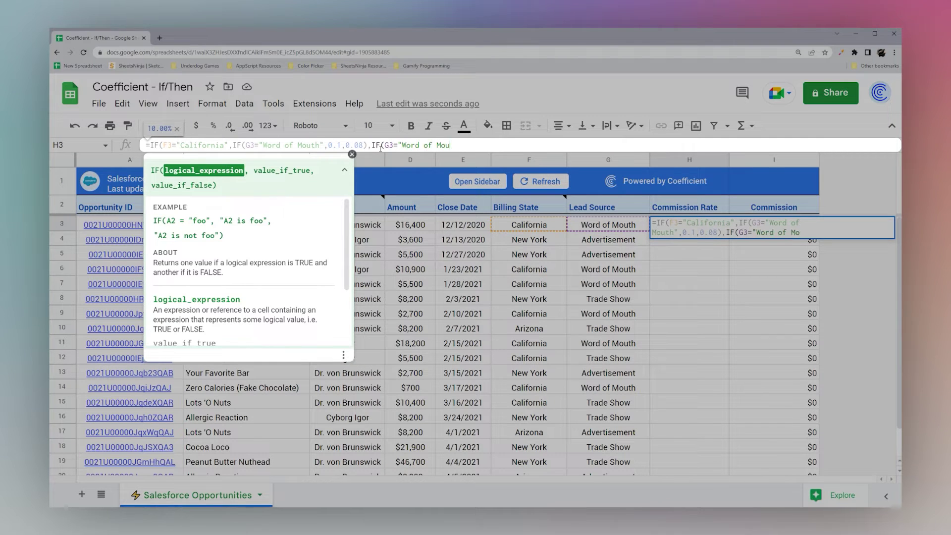
text(,)
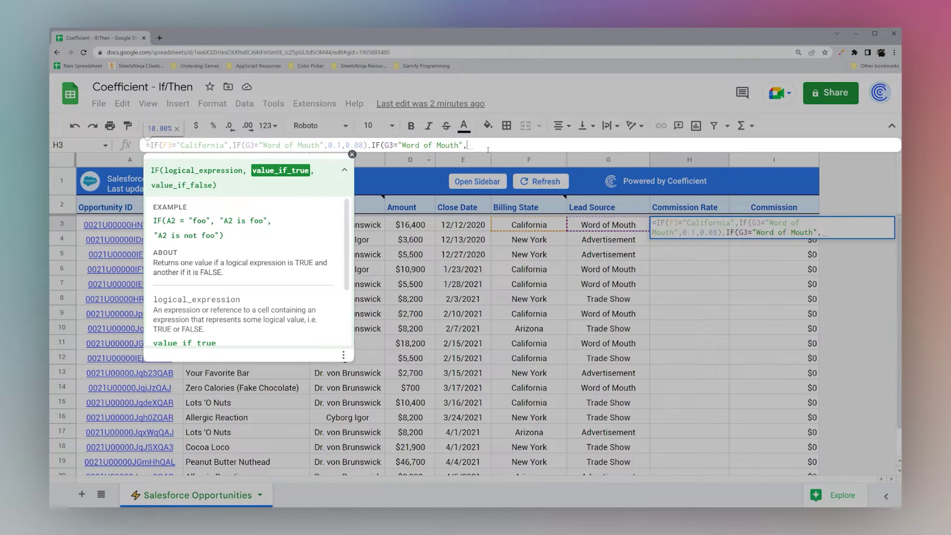
text(0.0)
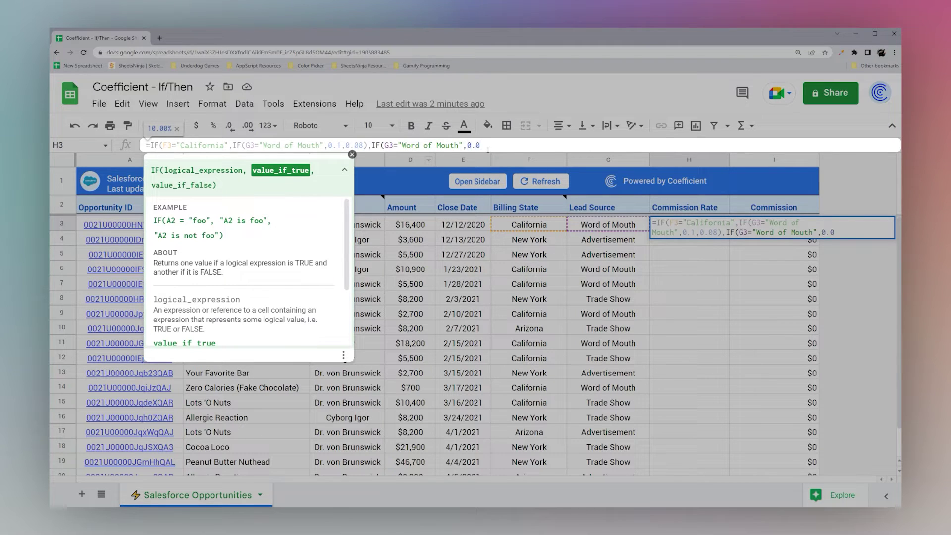
text(8,0.0)
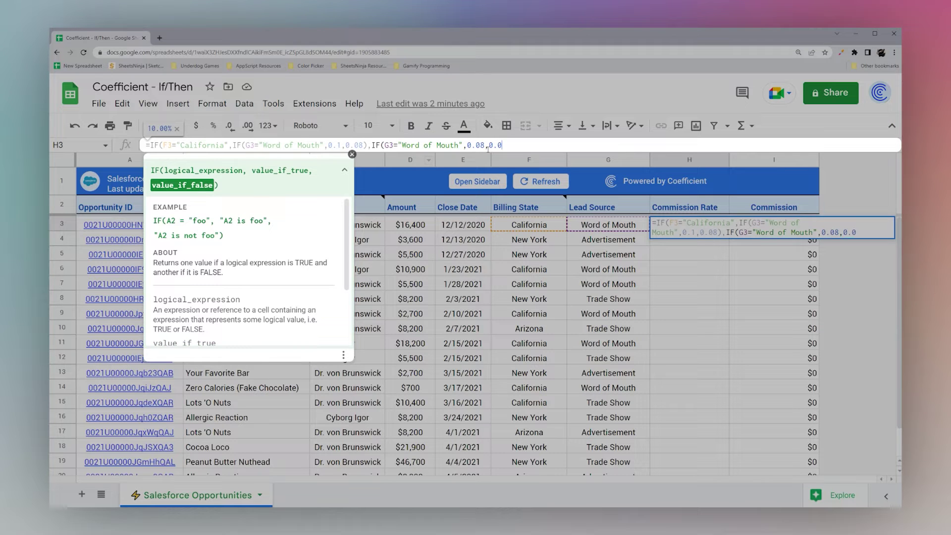
text(5)))
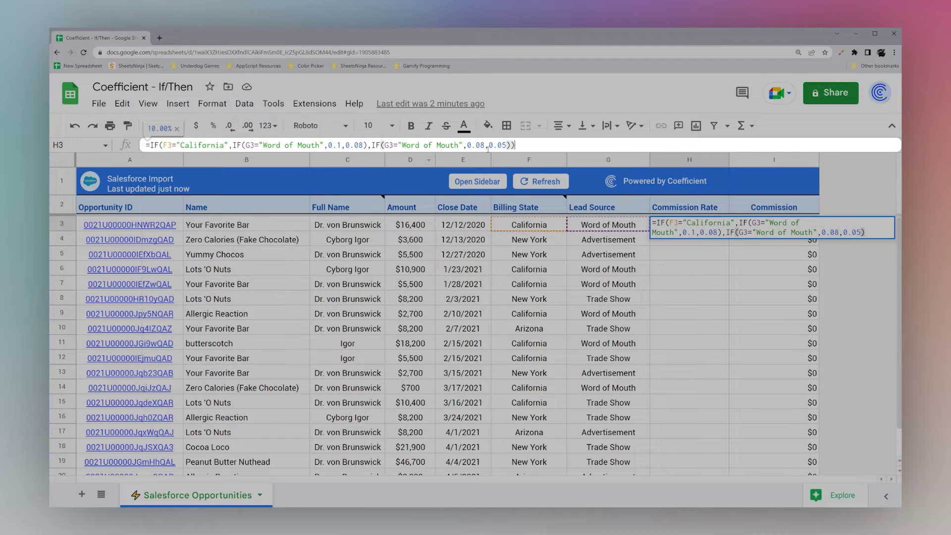
key(Return)
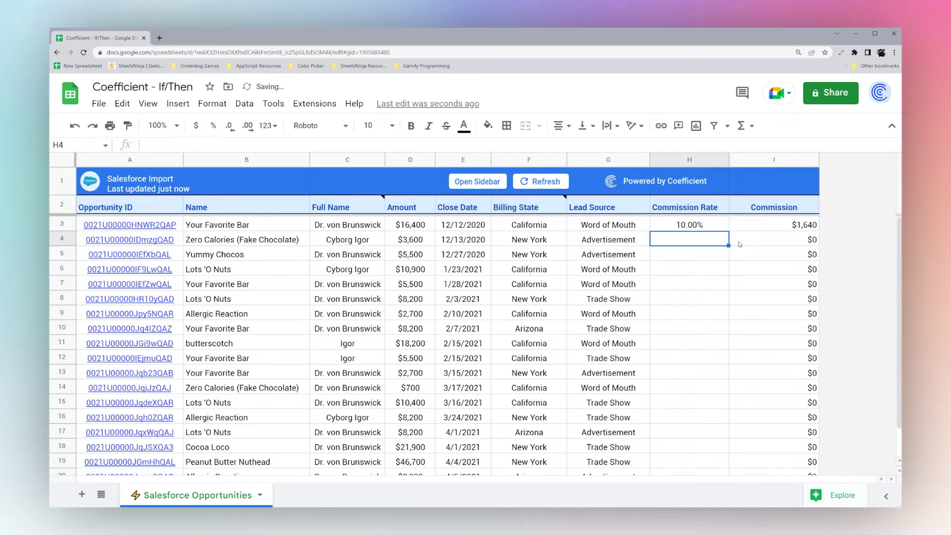
Step: Fill the nested IF down column H and inspect H4's California and Word of Mouth conditions
click(721, 226)
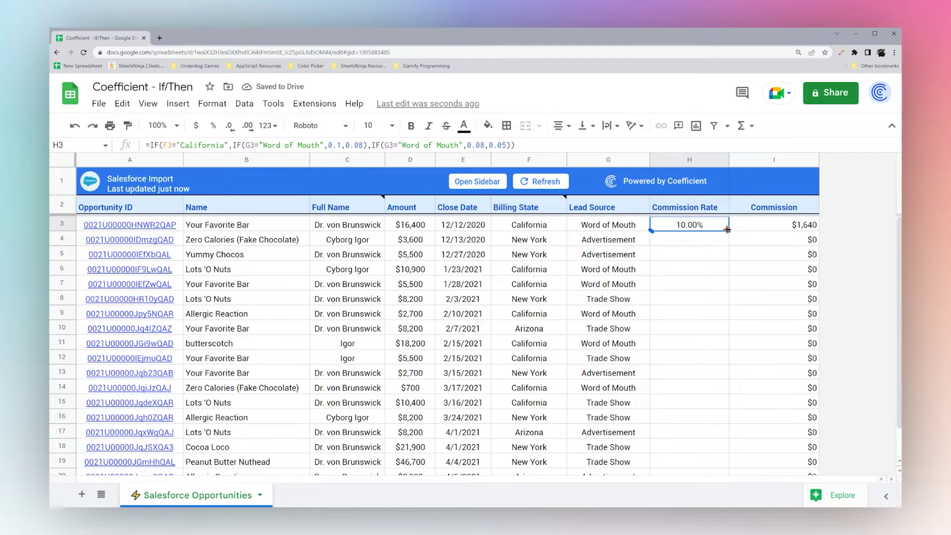
double_click(727, 230)
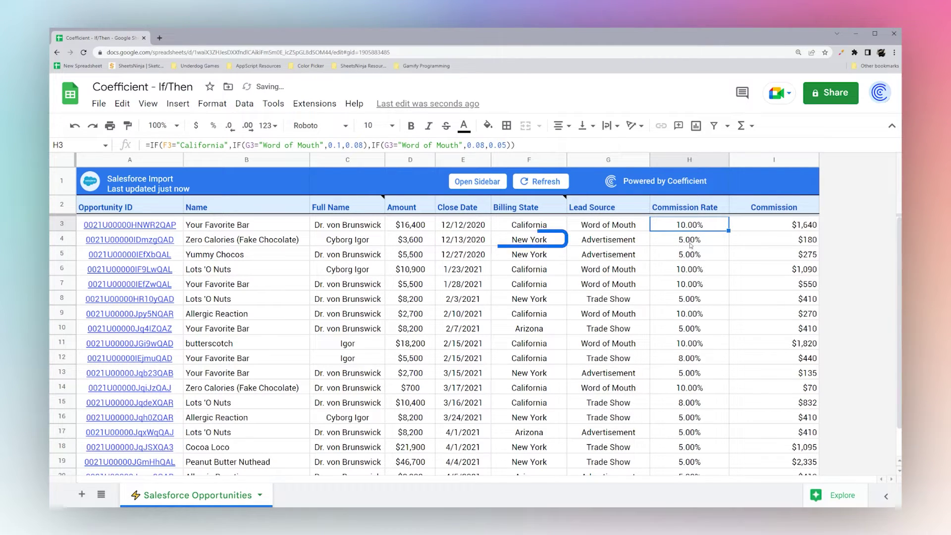
click(685, 240)
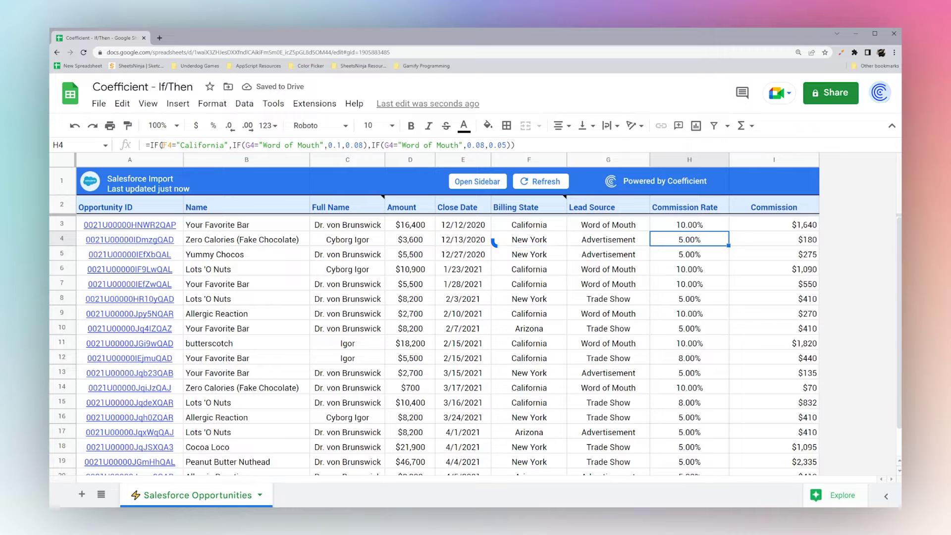
drag(164, 145, 228, 145)
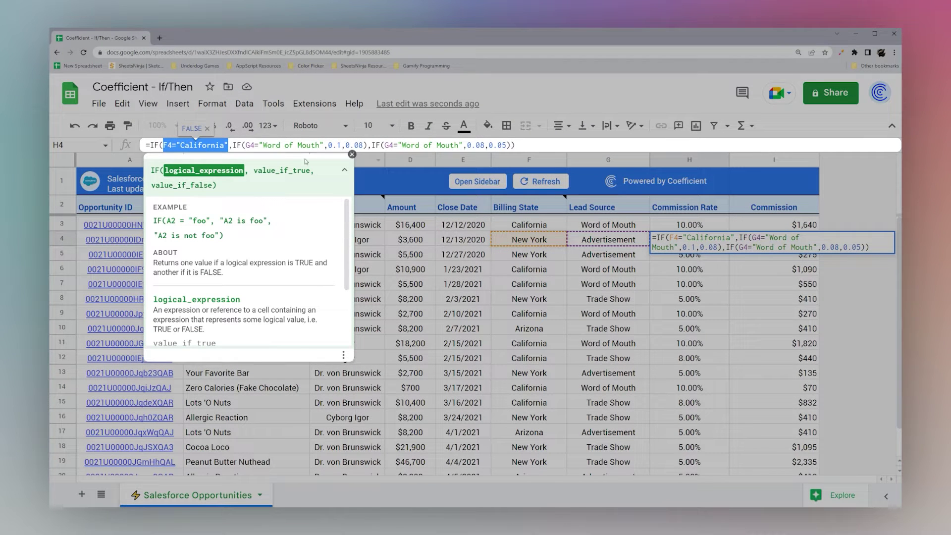
drag(237, 145, 368, 145)
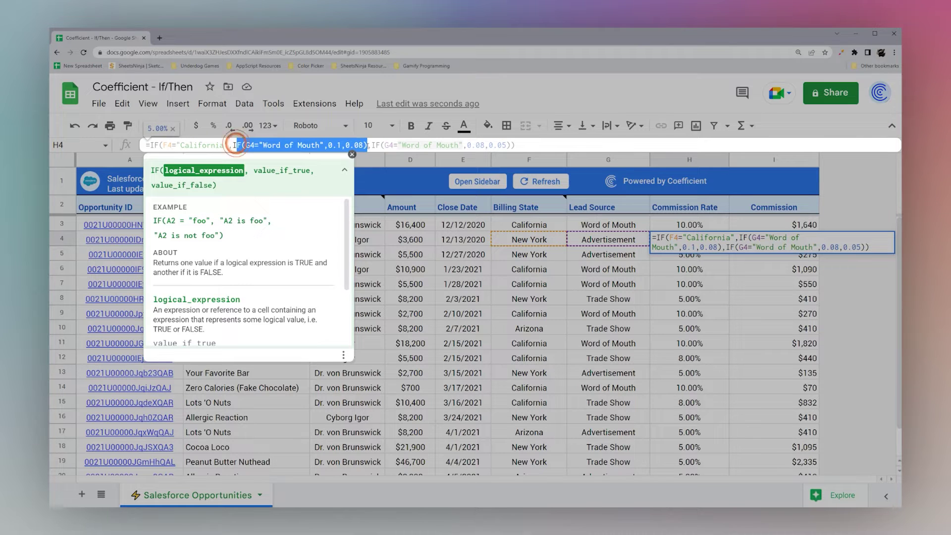
click(377, 145)
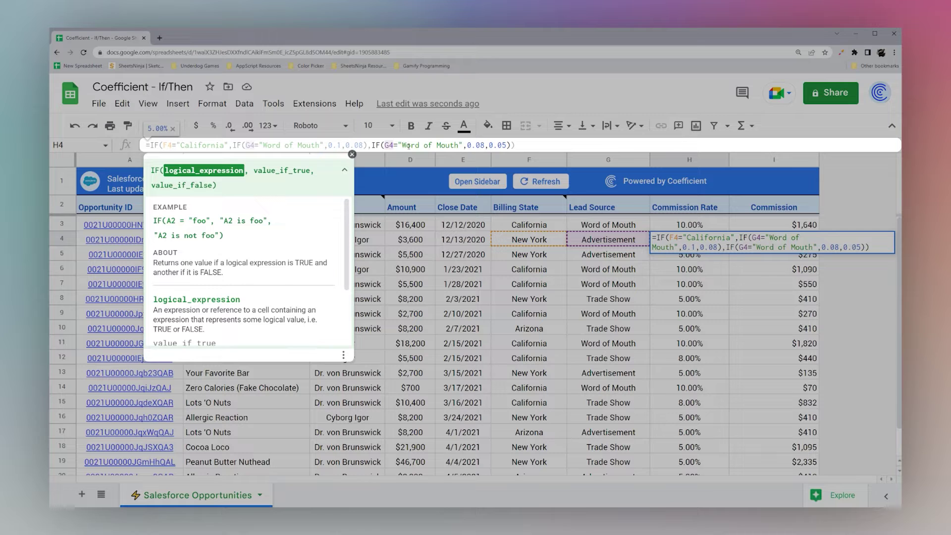
drag(402, 145, 449, 145)
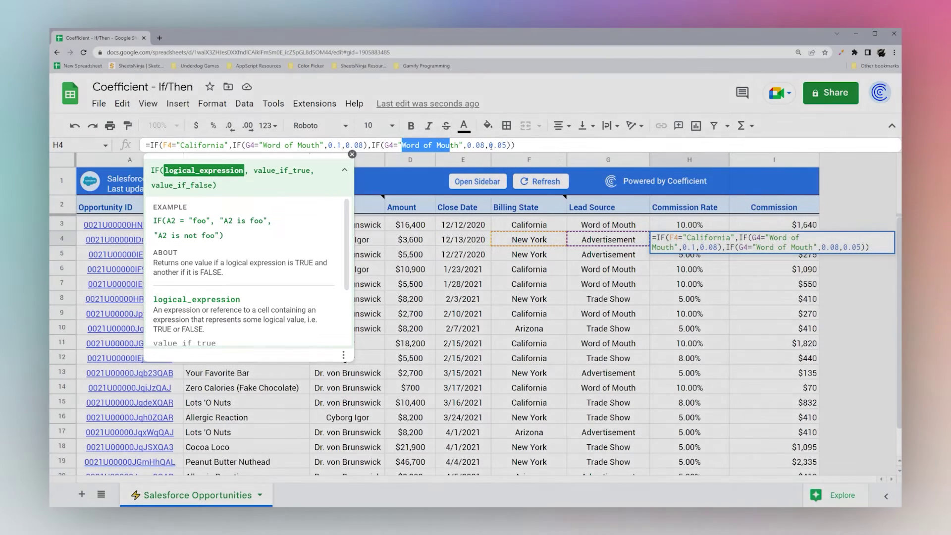
click(685, 241)
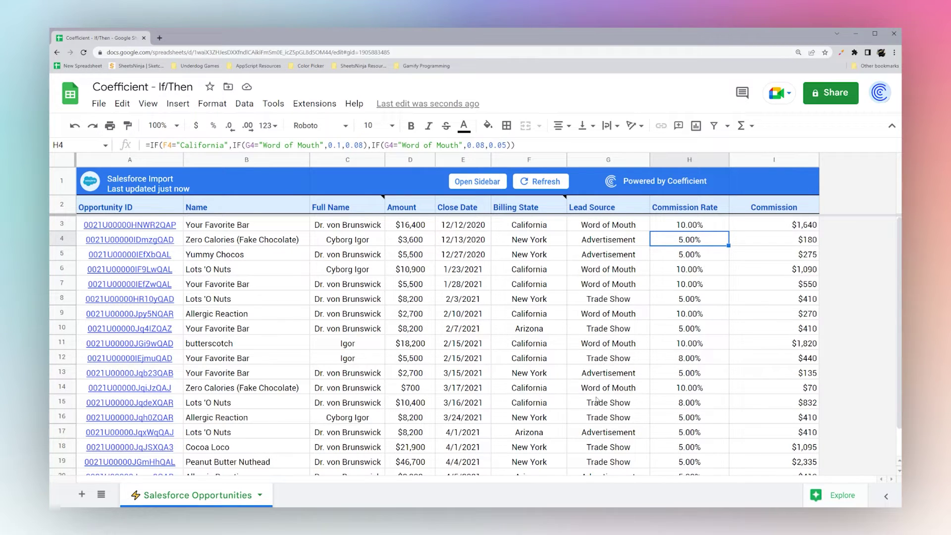
Step: Change G13's lead source to Word of Mouth
click(599, 376)
text(Wor)
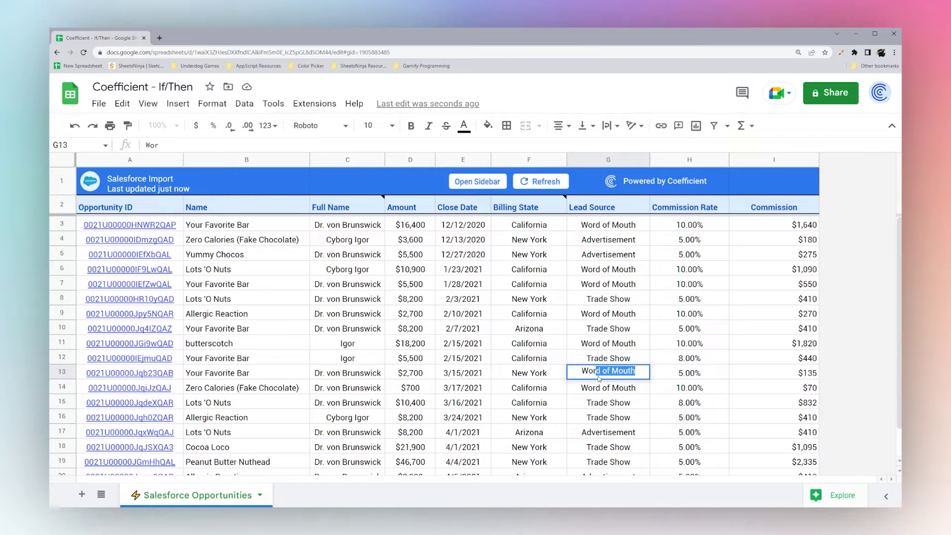
text(d of Mouth)
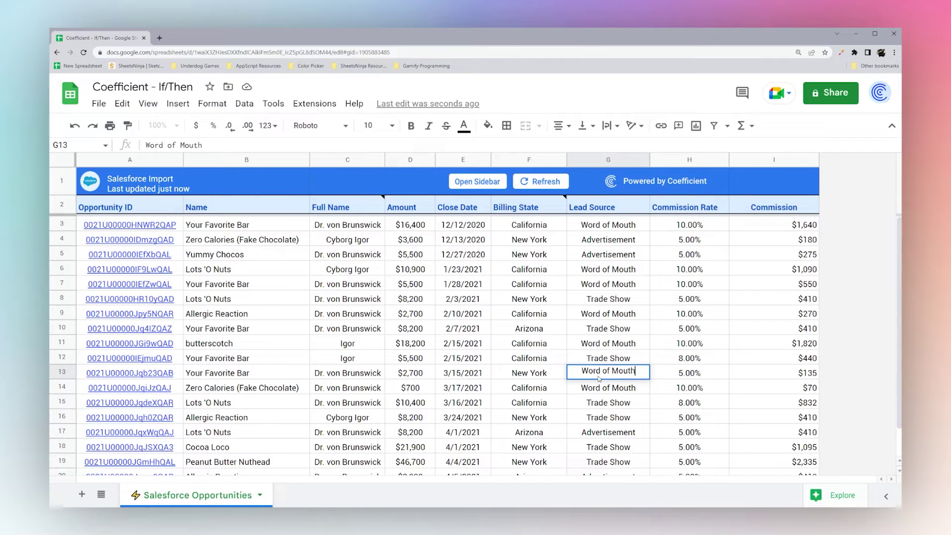
key(Return)
Step: Check that H13's second IF now matches Word of Mouth, giving 8.00%
click(687, 373)
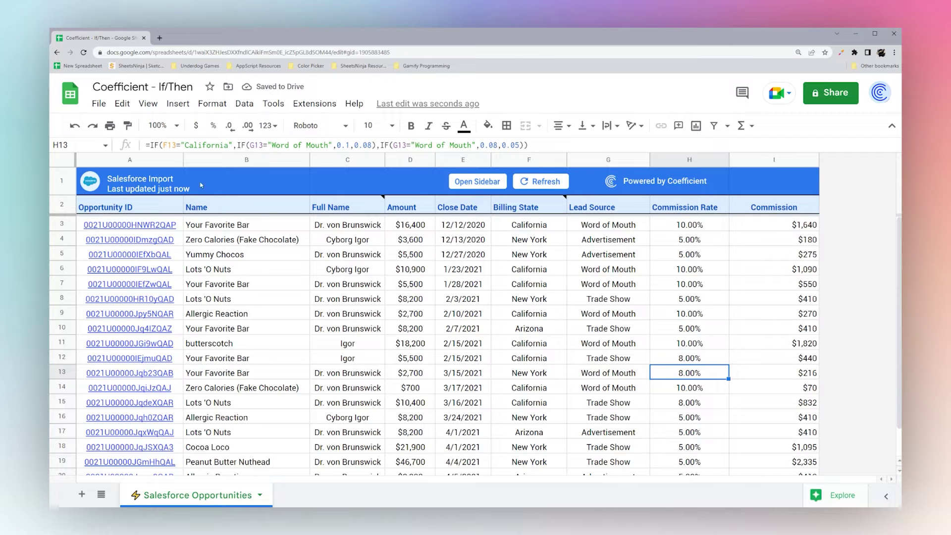
click(164, 144)
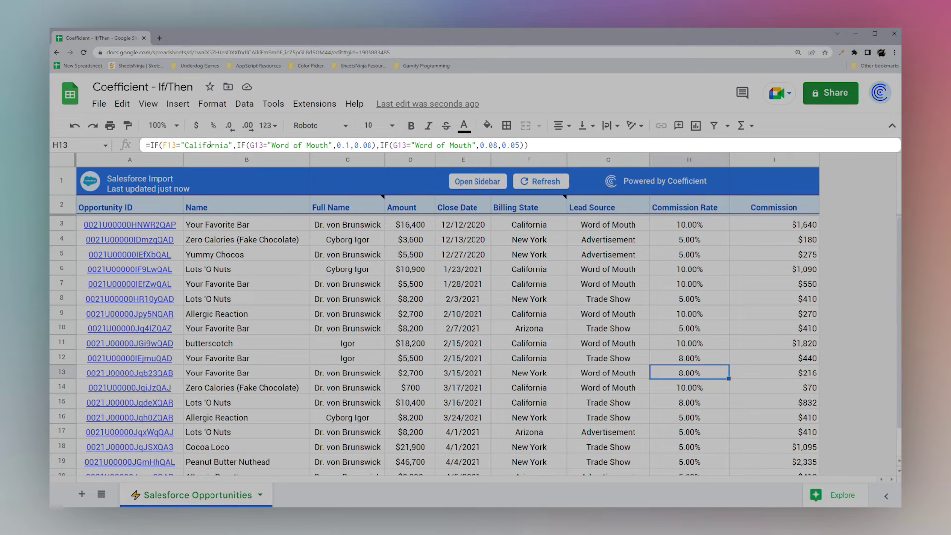
click(387, 144)
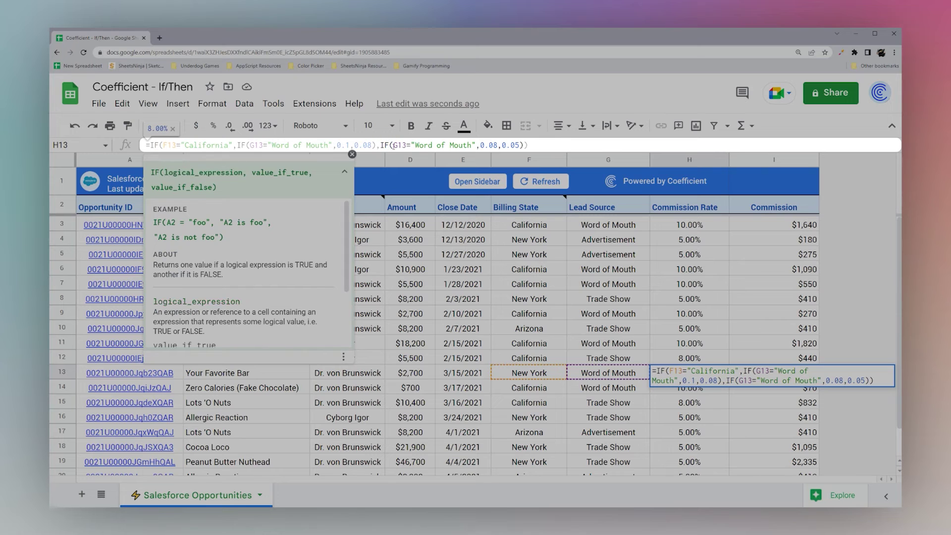
drag(394, 145, 476, 145)
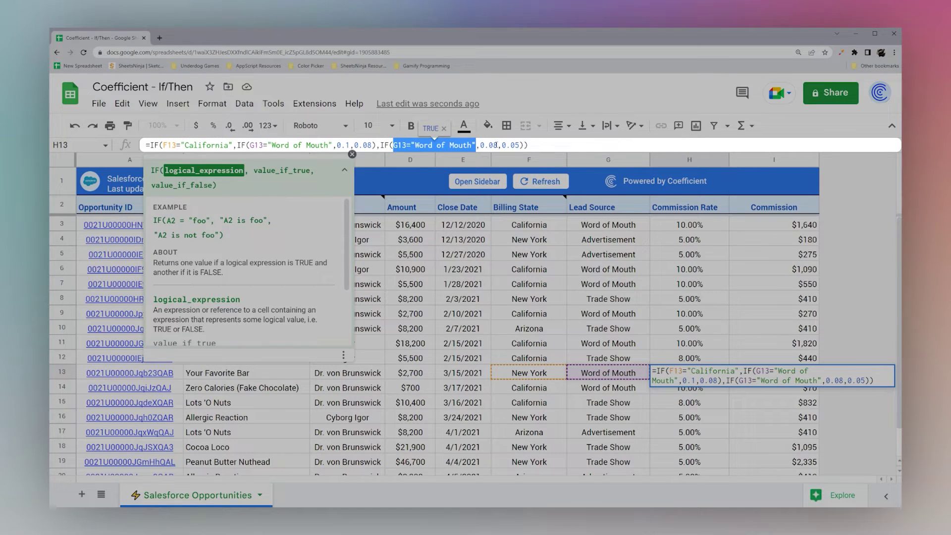
key(Escape)
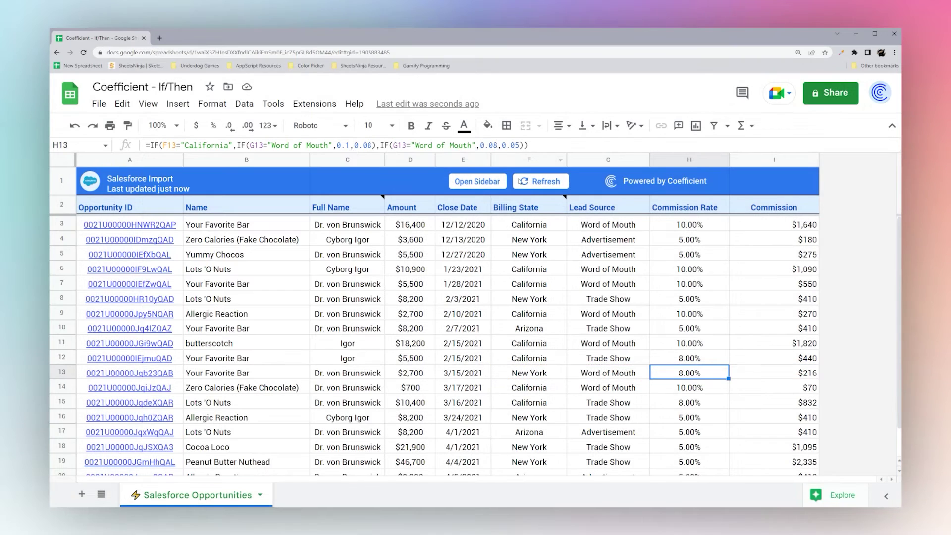
click(693, 228)
click(482, 145)
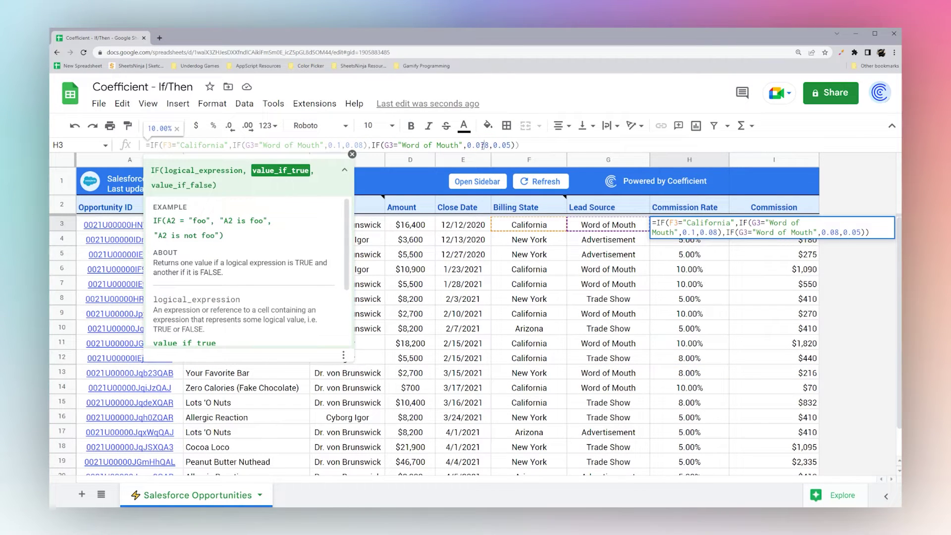
key(Delete)
text(7)
key(Return)
click(720, 228)
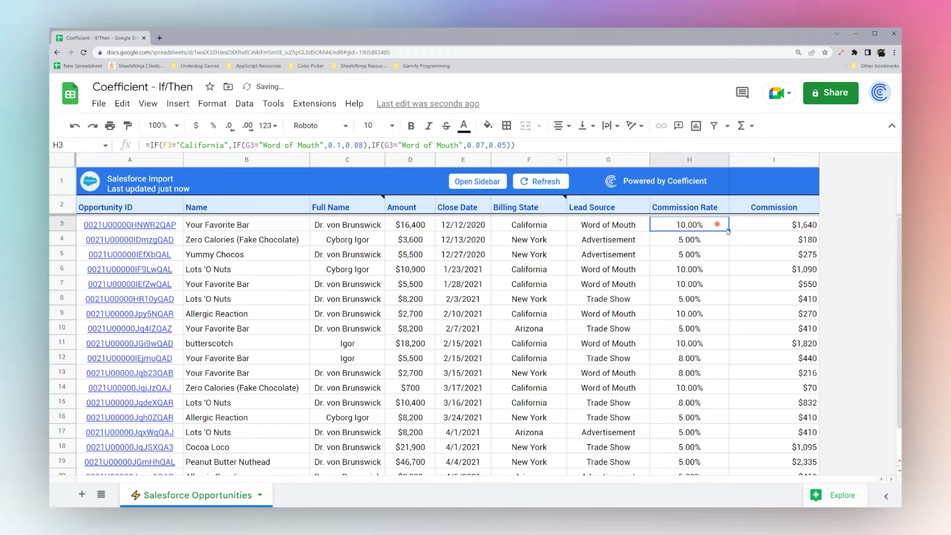
double_click(729, 230)
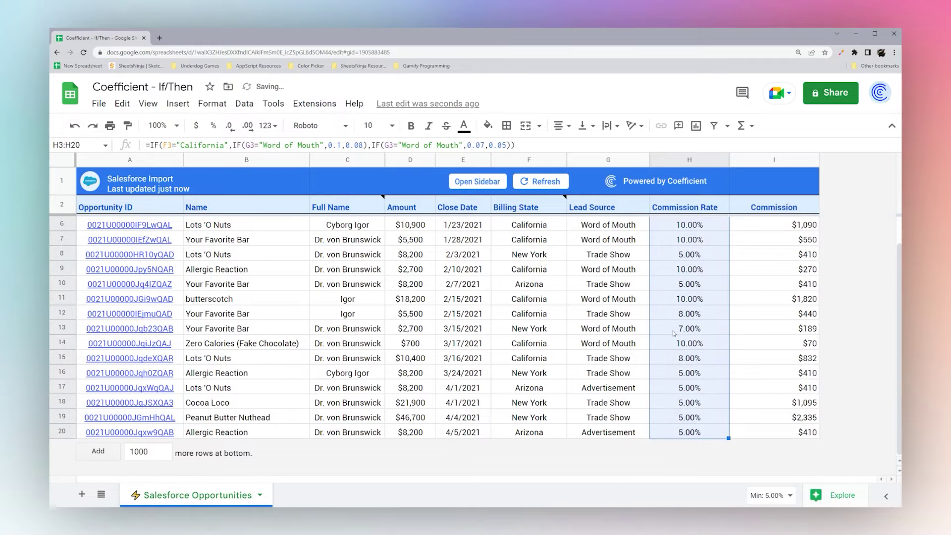
drag(557, 331, 682, 333)
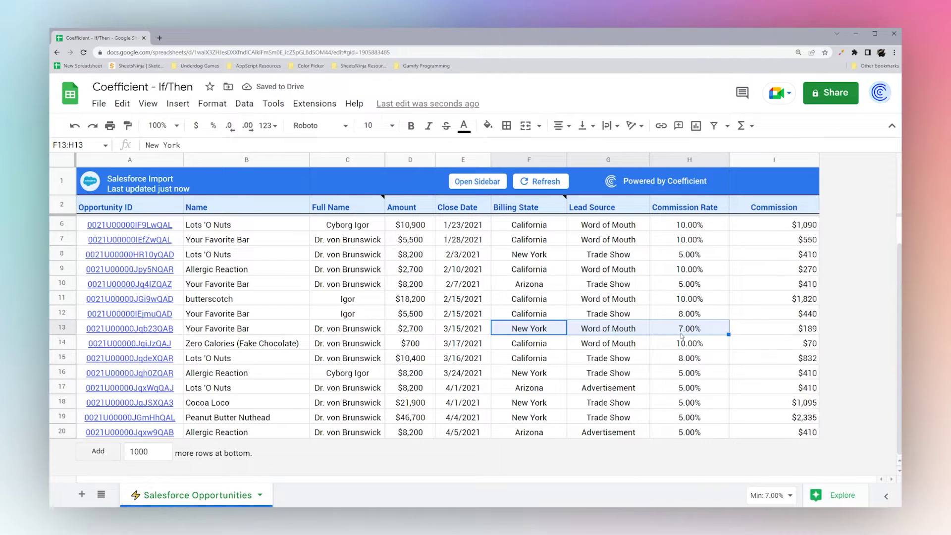
scroll(683, 335, up, 1)
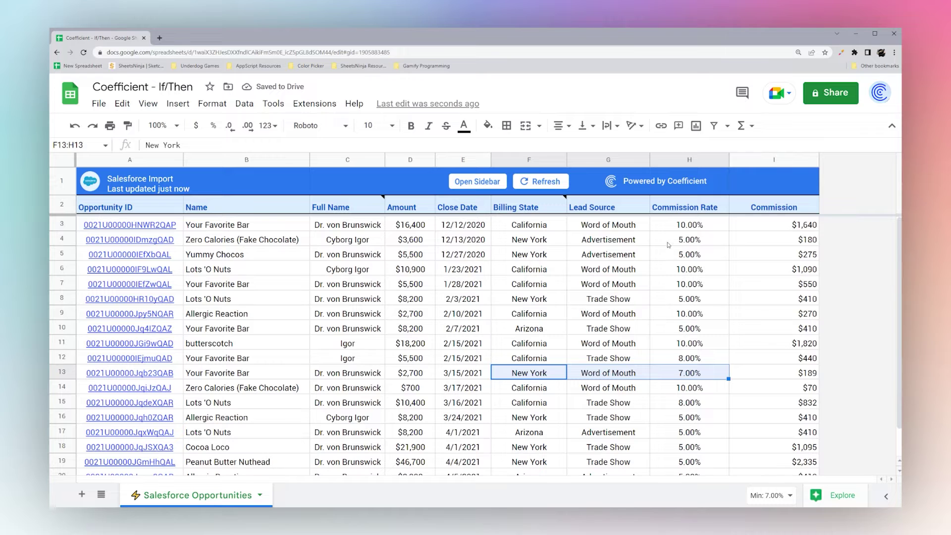
click(673, 227)
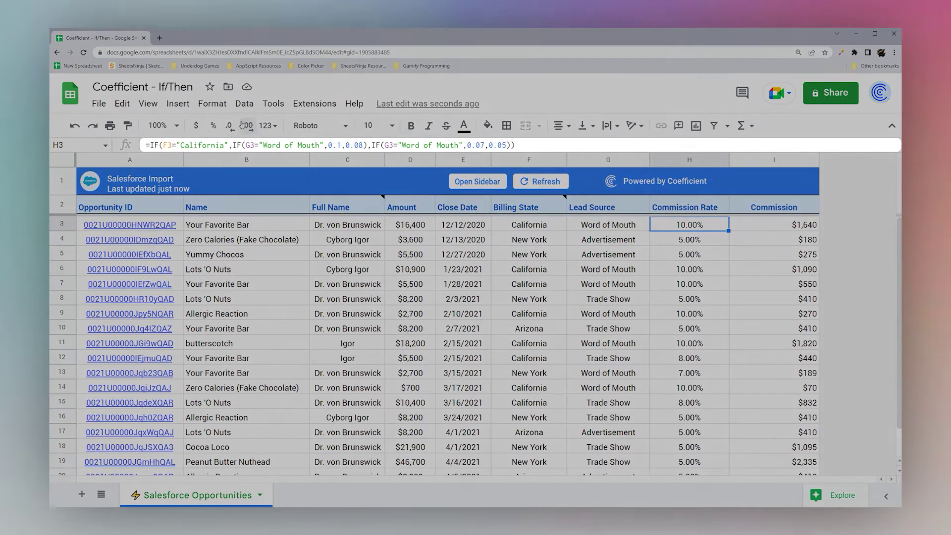
Step: Insert IF(D3>1000, before the 0.1 rate in H3's California Word of Mouth branch
click(162, 145)
drag(162, 145, 506, 144)
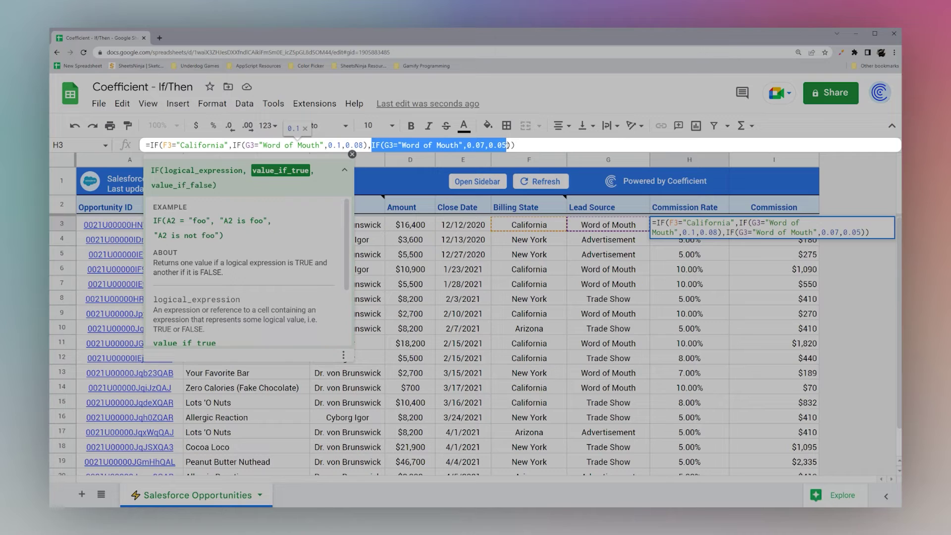
click(273, 144)
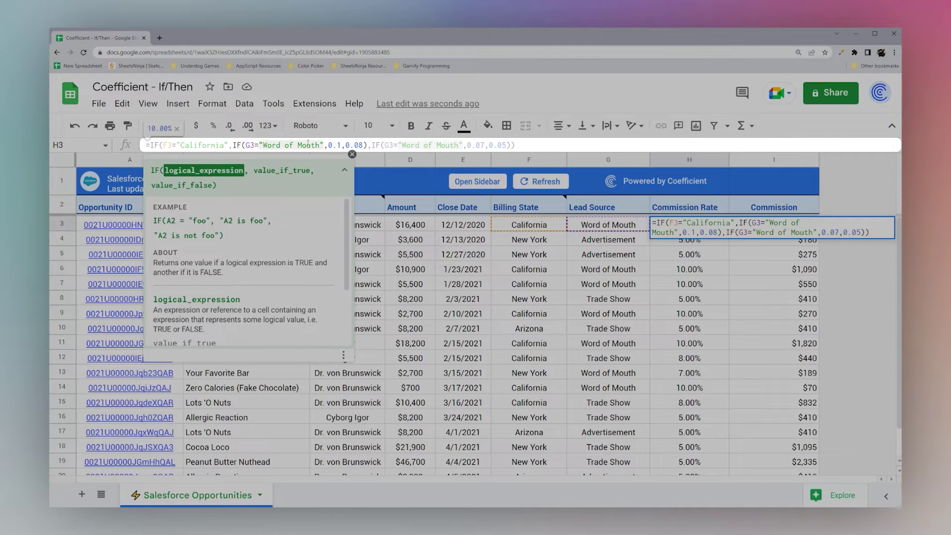
click(329, 145)
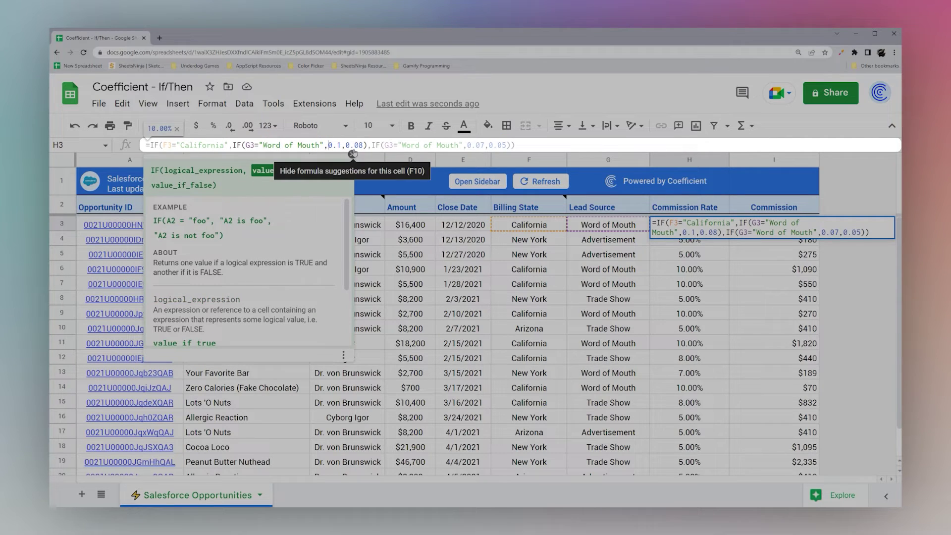
text(IF()
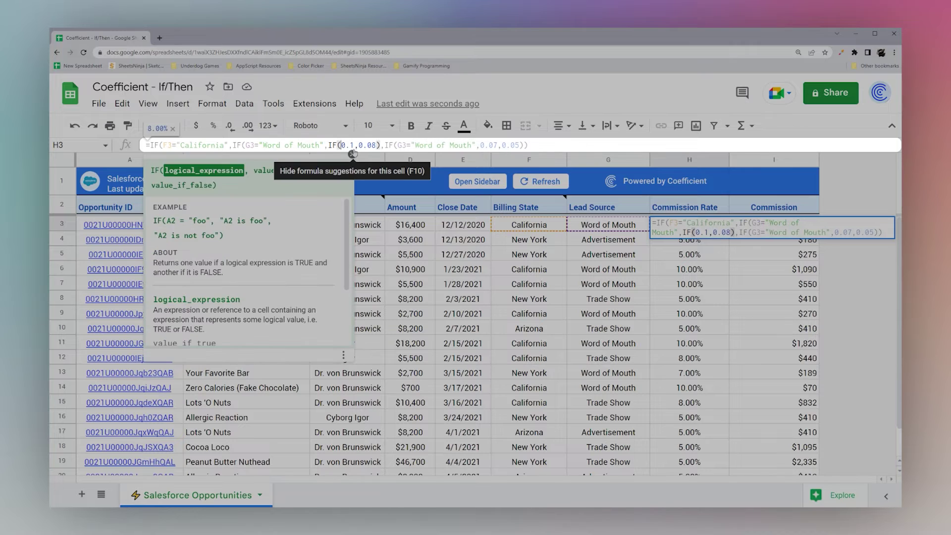
text(D3>)
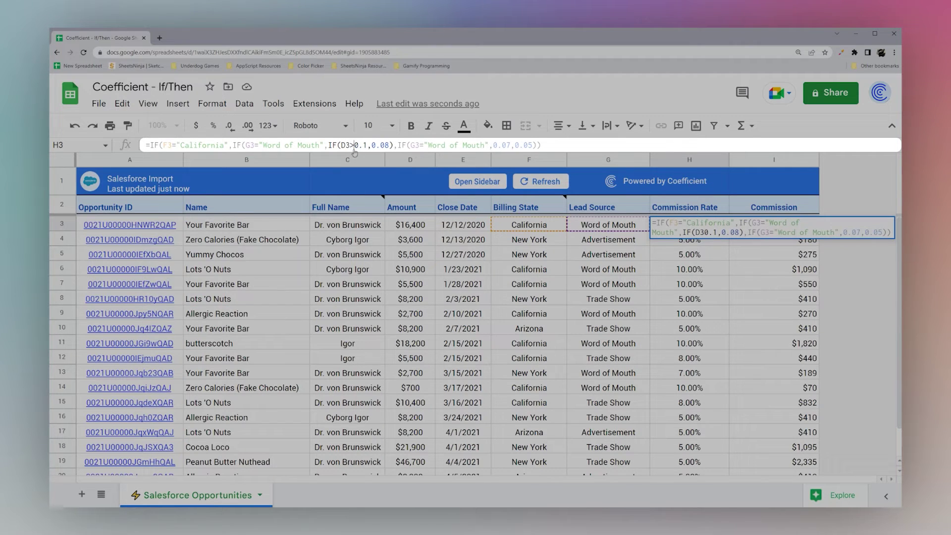
text(1000,)
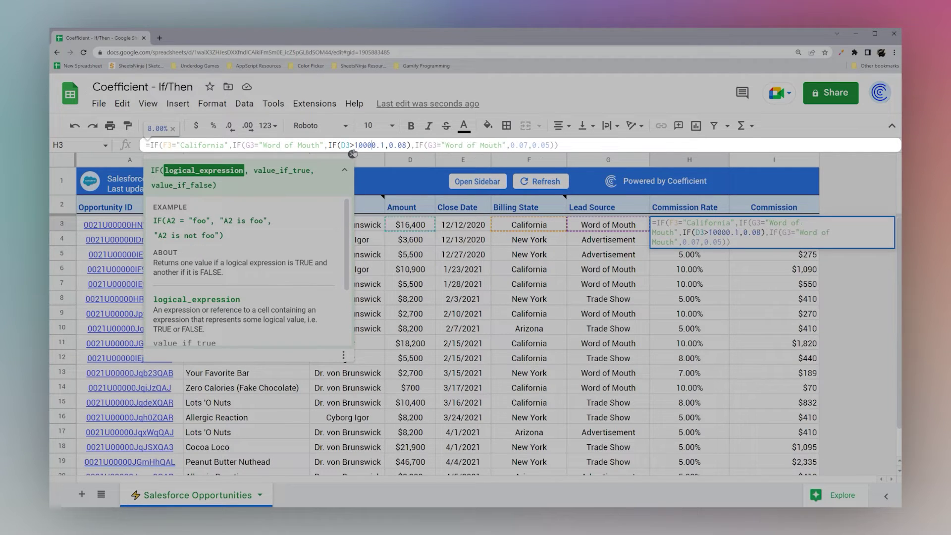
Step: Complete IF(D3>1000,0.1,0.08) in H3's formula, removing stray commas and an extra parenthesis
key(Right)
key(Right)
key(Right)
key(Right)
text(),)
drag(330, 144, 463, 145)
key(ctrl+c)
click(420, 144)
key(ctrl+v)
key(BackSpace)
key(Delete)
key(Delete)
click(463, 145)
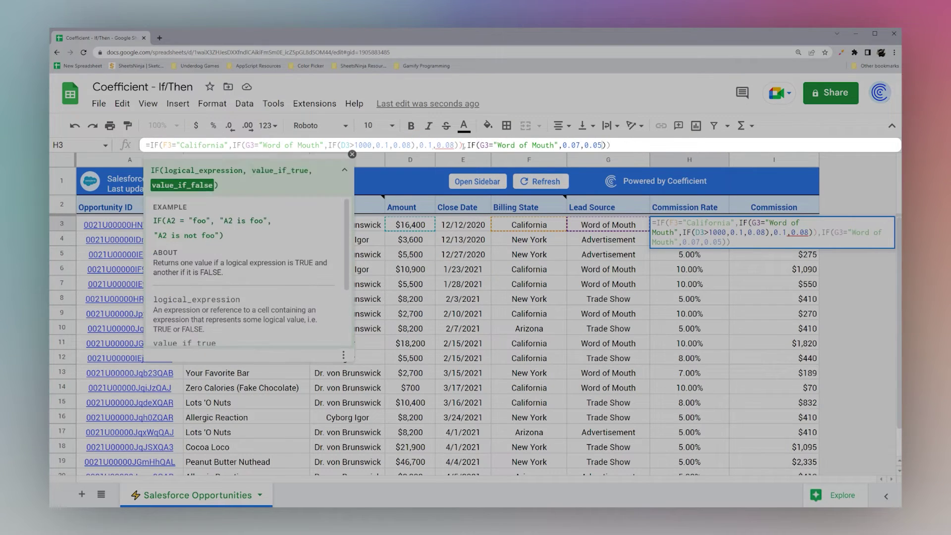
key(BackSpace)
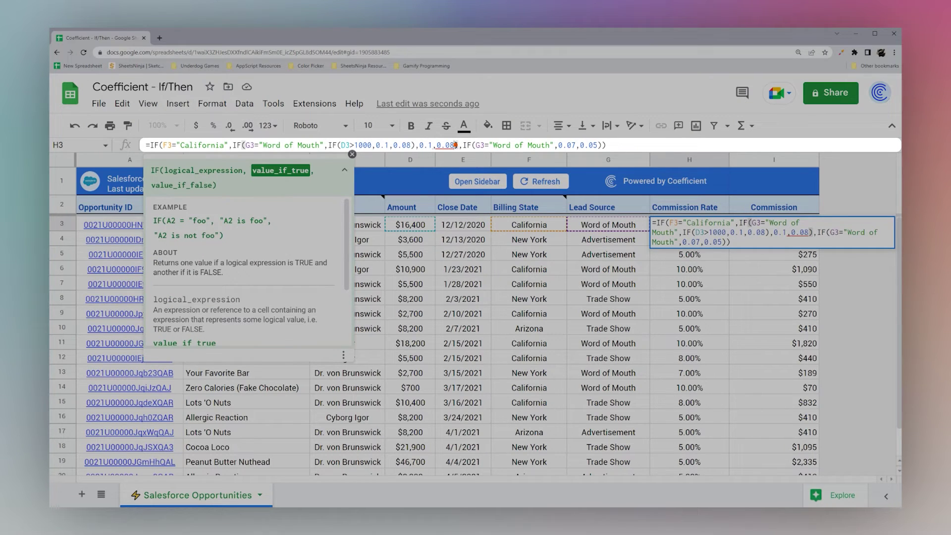
Step: Dismiss the function help and enlarge the formula bar for editing
click(352, 154)
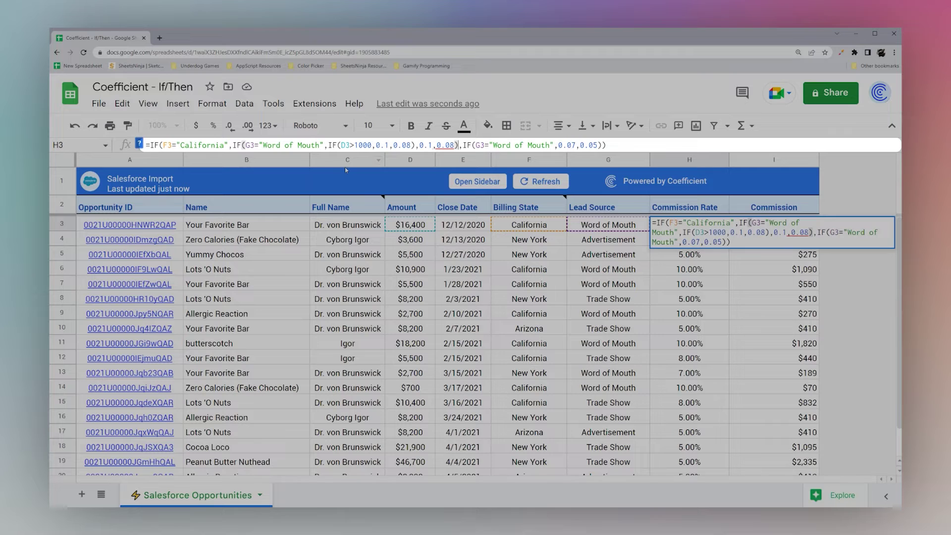
click(208, 149)
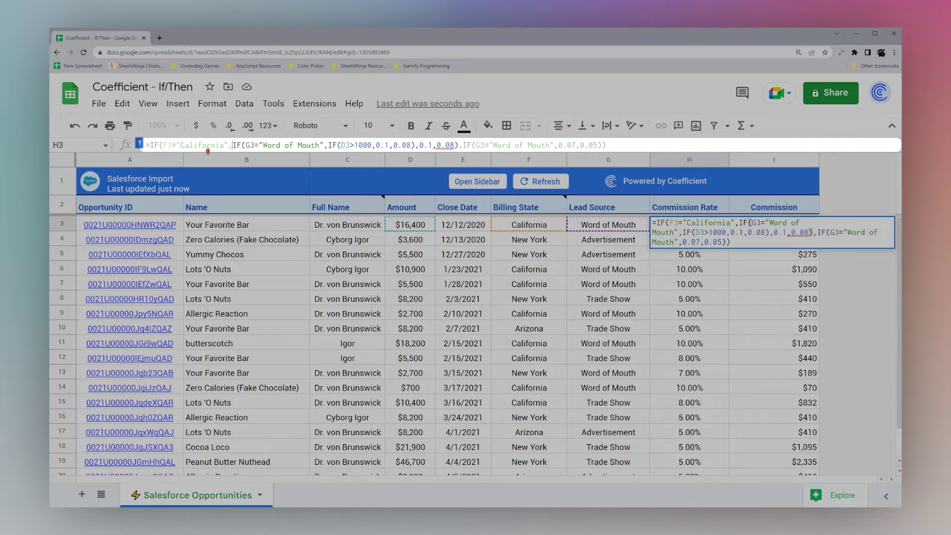
drag(208, 151, 208, 222)
click(233, 144)
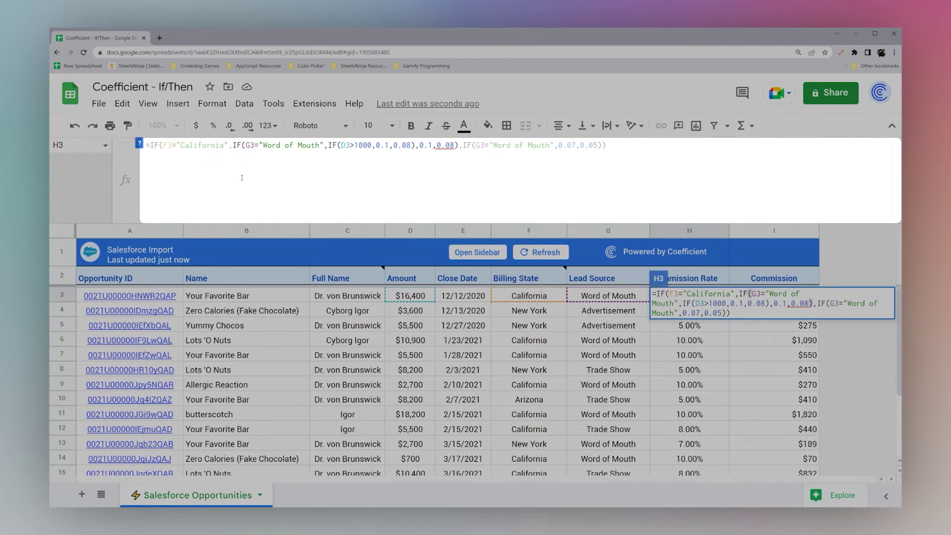
Step: Break H3's formula onto three lines and delete the leftover ,0.1,0.08) on line 2
key(ctrl+Return)
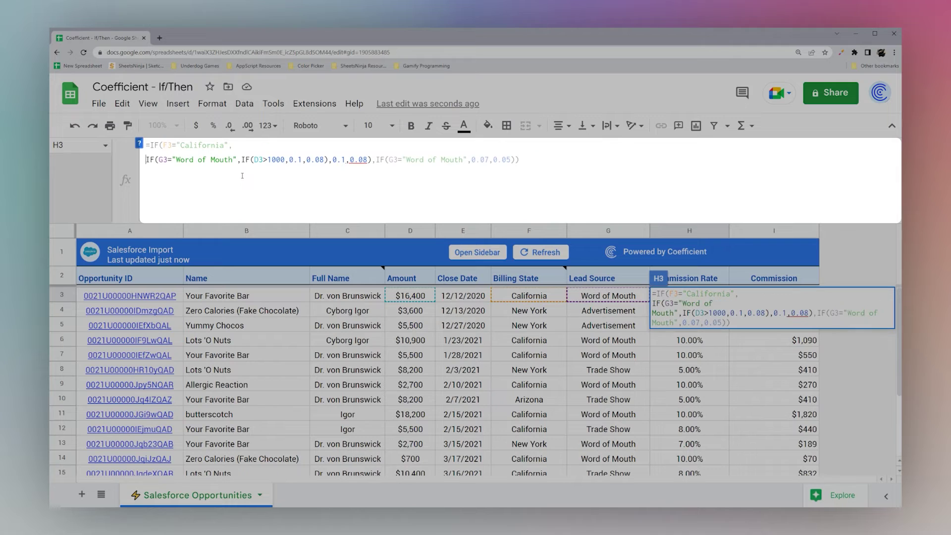
click(374, 159)
key(ctrl+Return)
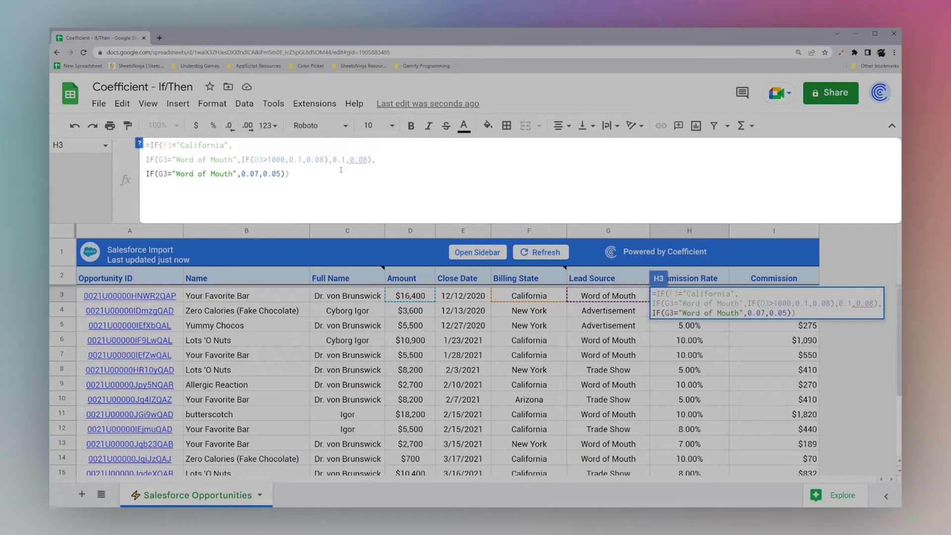
drag(372, 159, 328, 159)
key(BackSpace)
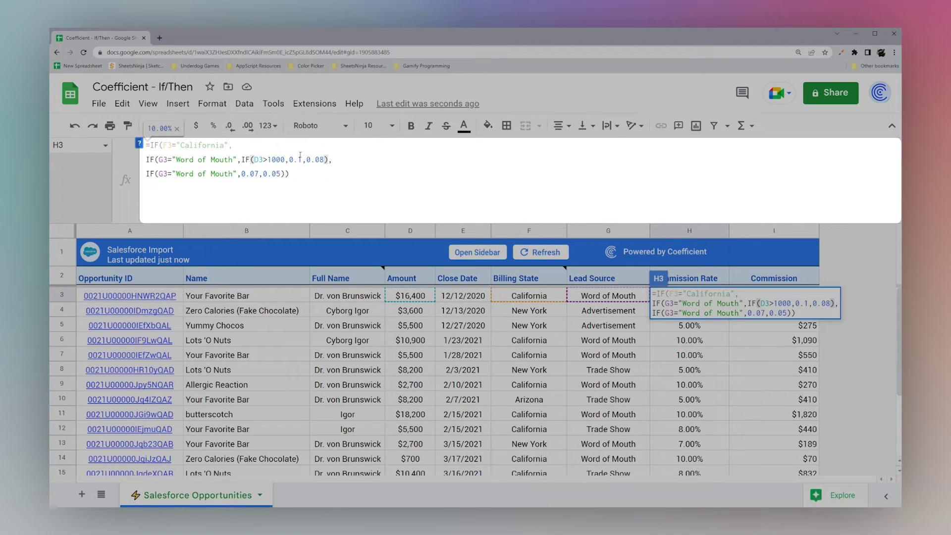
Step: Paste IF(D3>1000,0.15,0.1) as the California non-Word of Mouth branch and commit H3
click(343, 159)
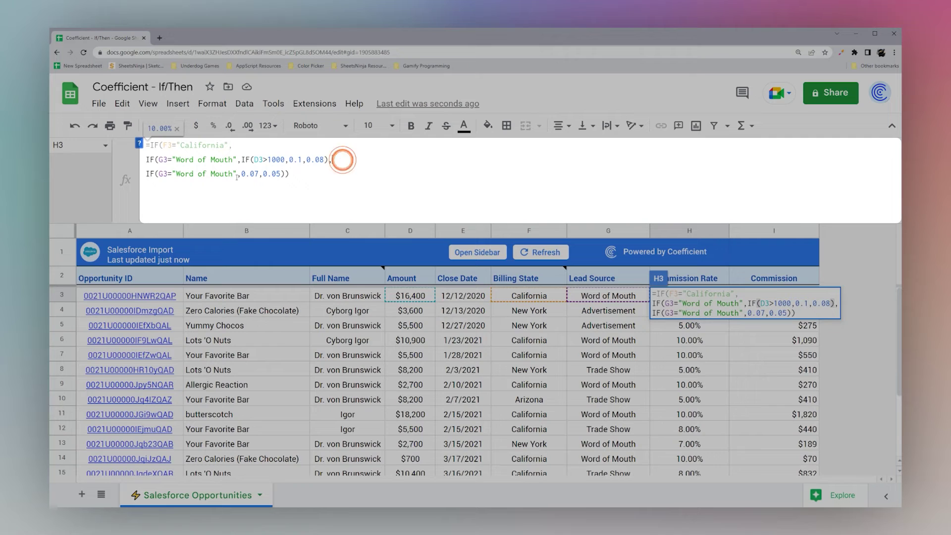
drag(239, 159, 328, 159)
click(334, 159)
key(ctrl+v)
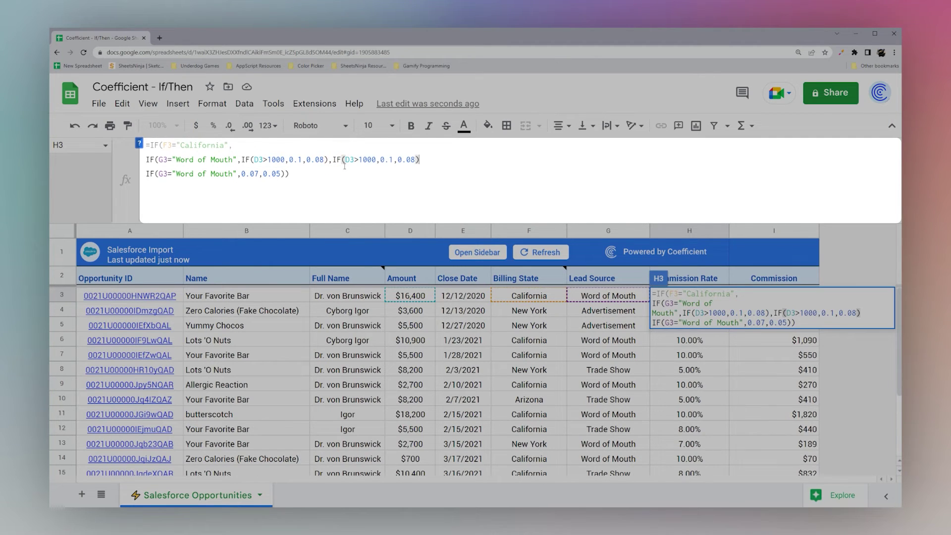
text())
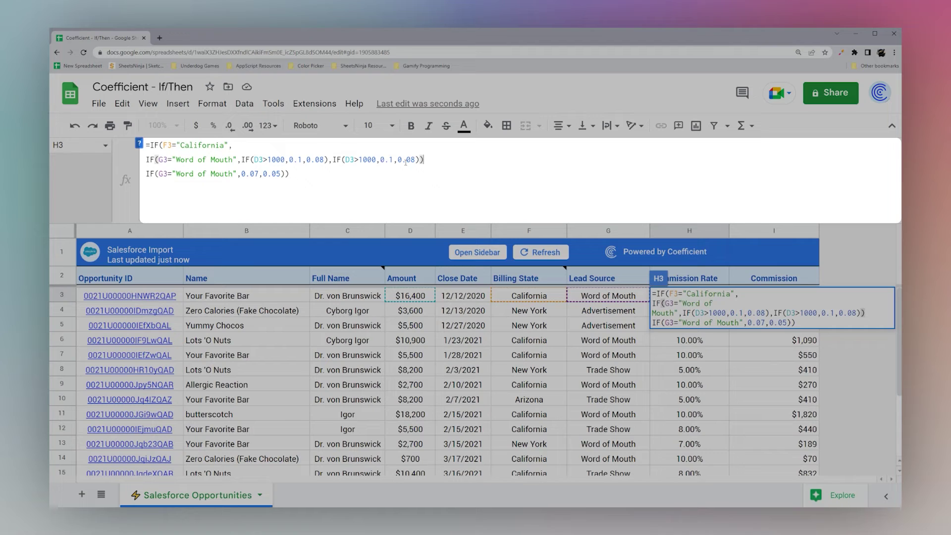
click(359, 159)
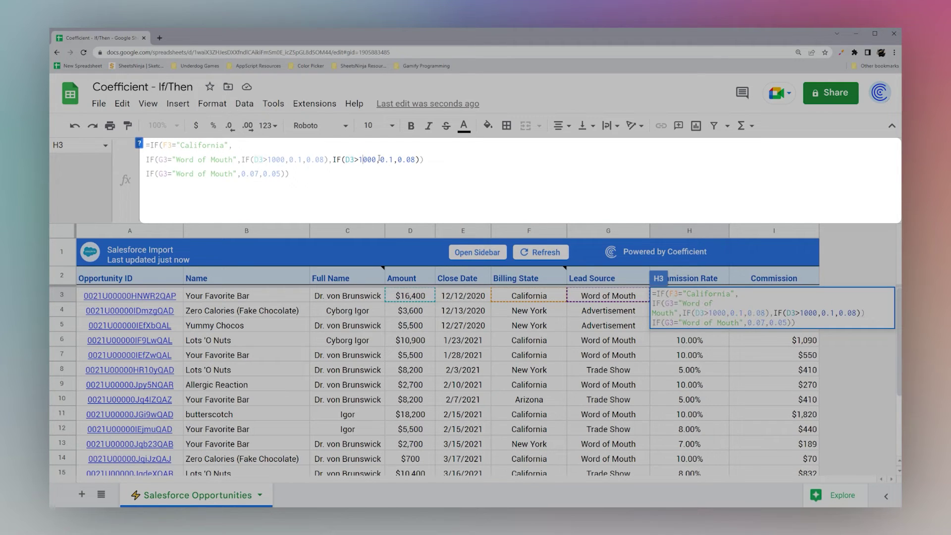
text(5)
key(Right)
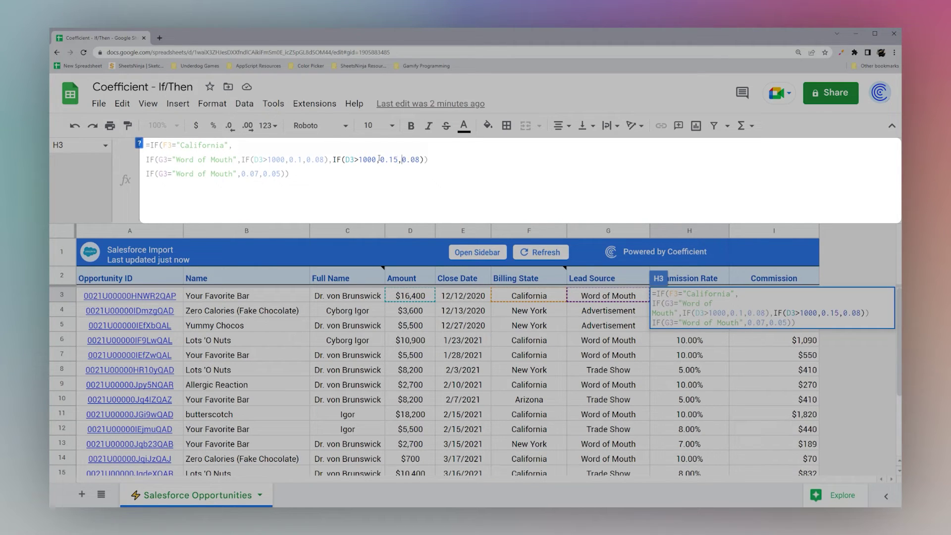
key(Delete)
key(Delete)
text(1)
key(End)
text(,)
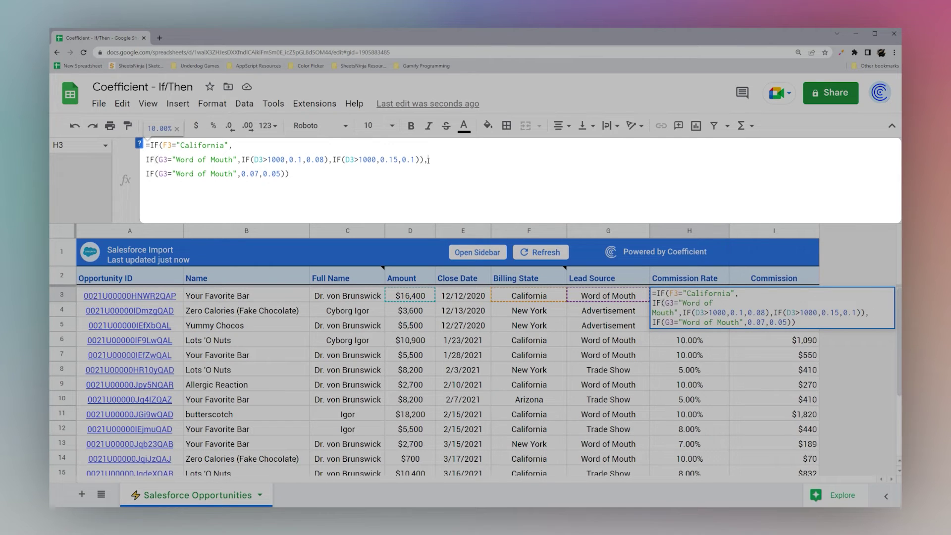
key(Return)
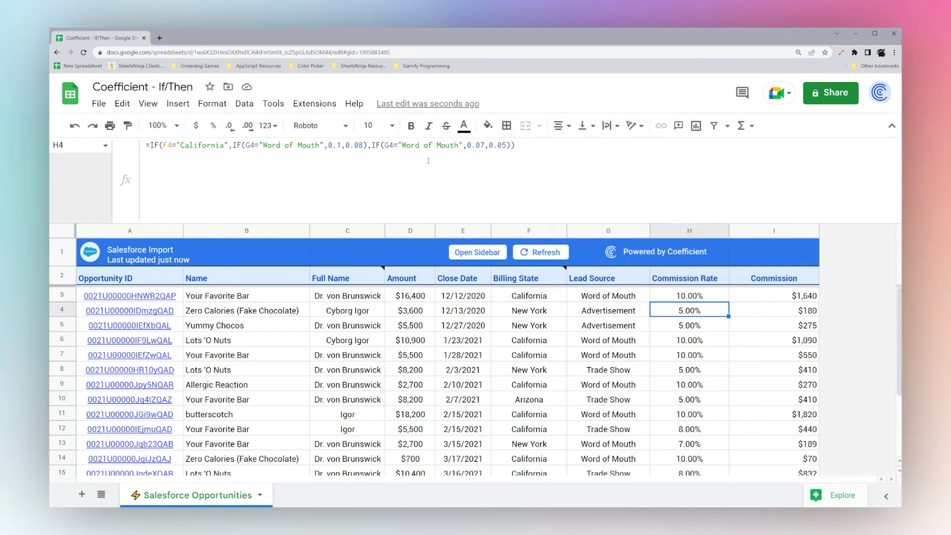
key(Up)
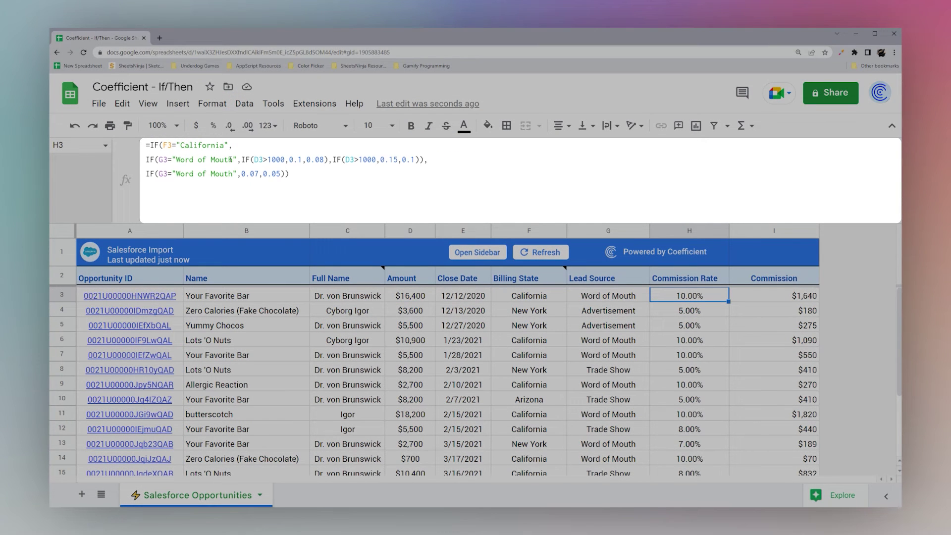
drag(162, 147, 232, 146)
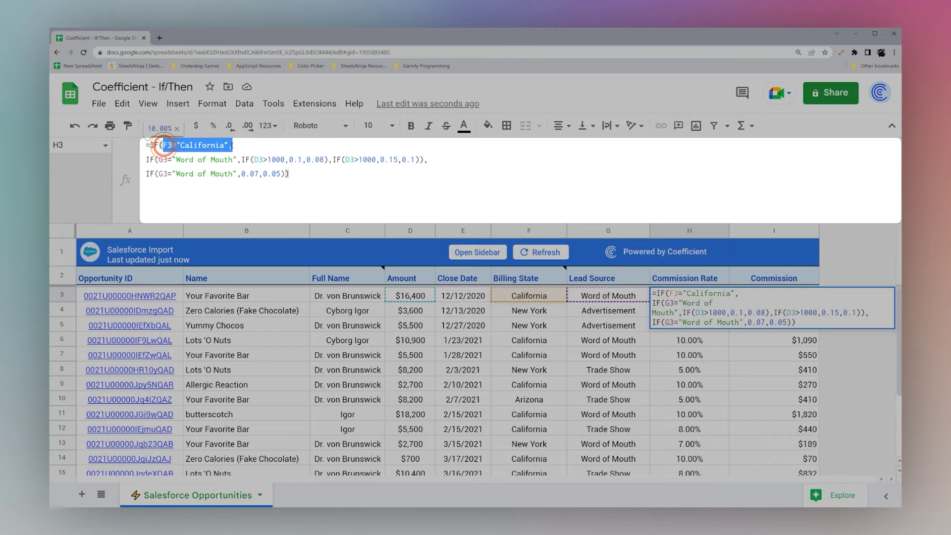
drag(159, 158, 419, 159)
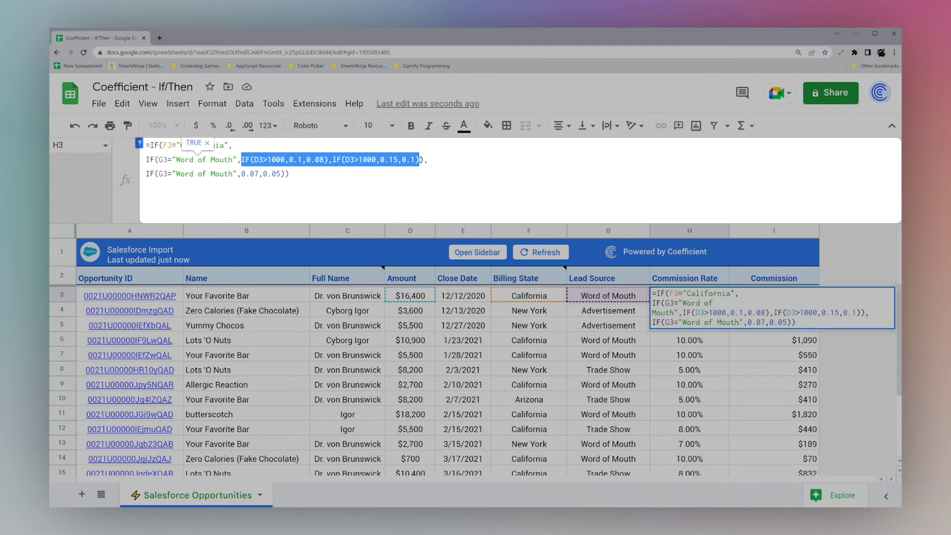
click(255, 159)
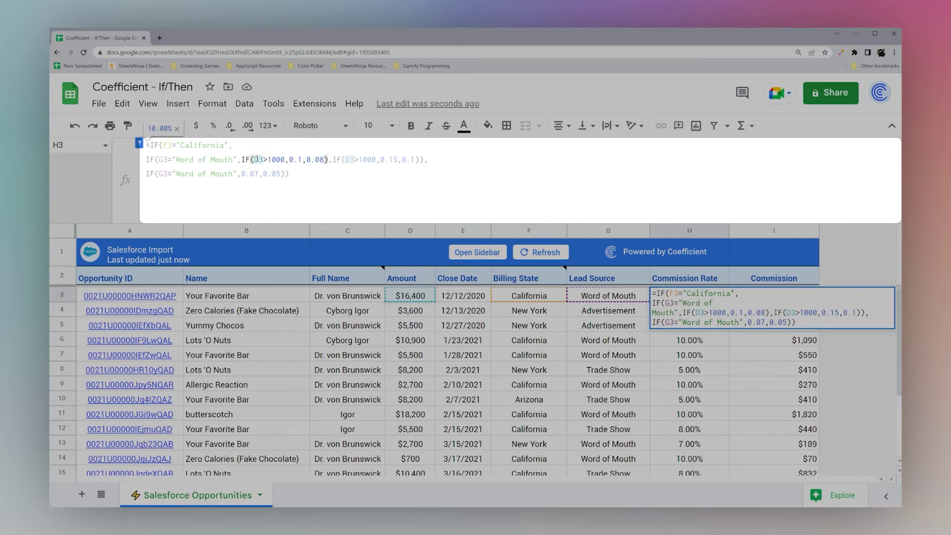
drag(255, 159, 286, 160)
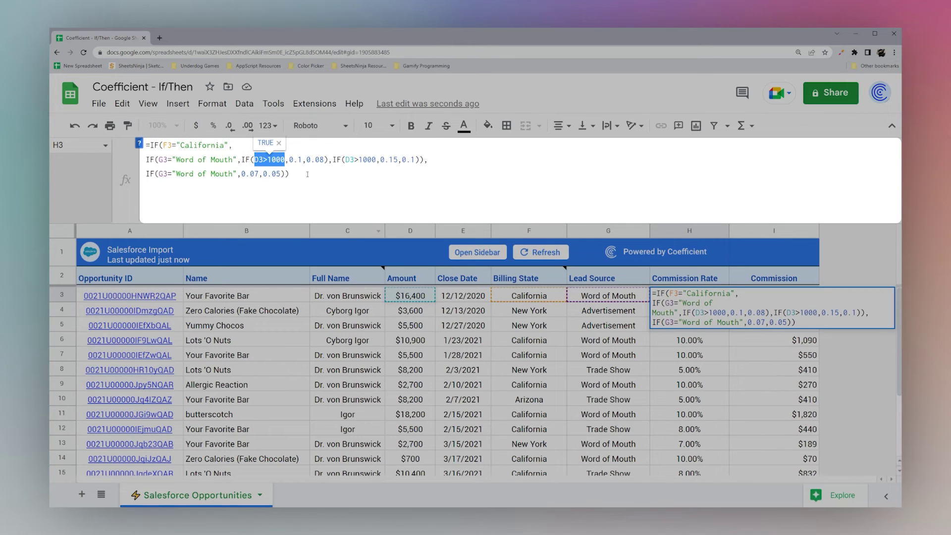
click(296, 162)
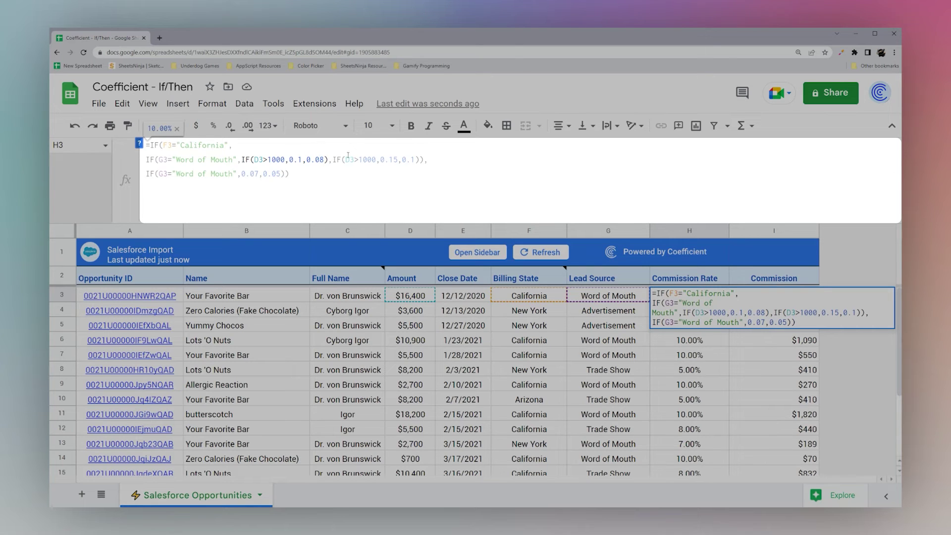
double_click(382, 158)
double_click(411, 159)
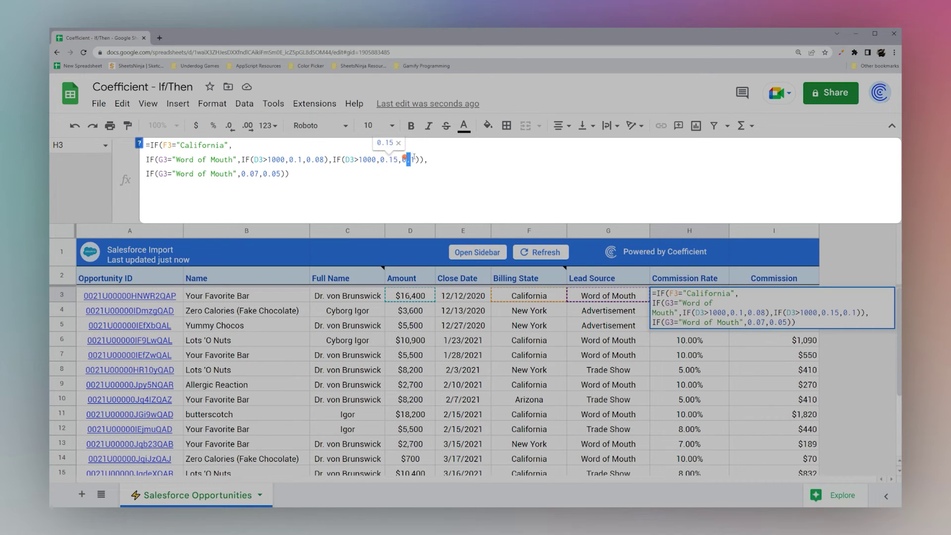
click(295, 174)
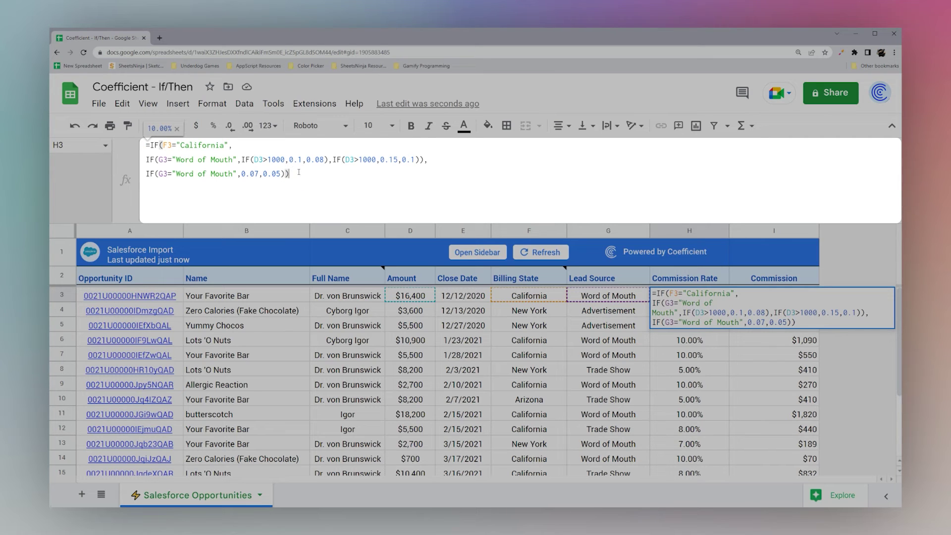
drag(297, 174, 164, 145)
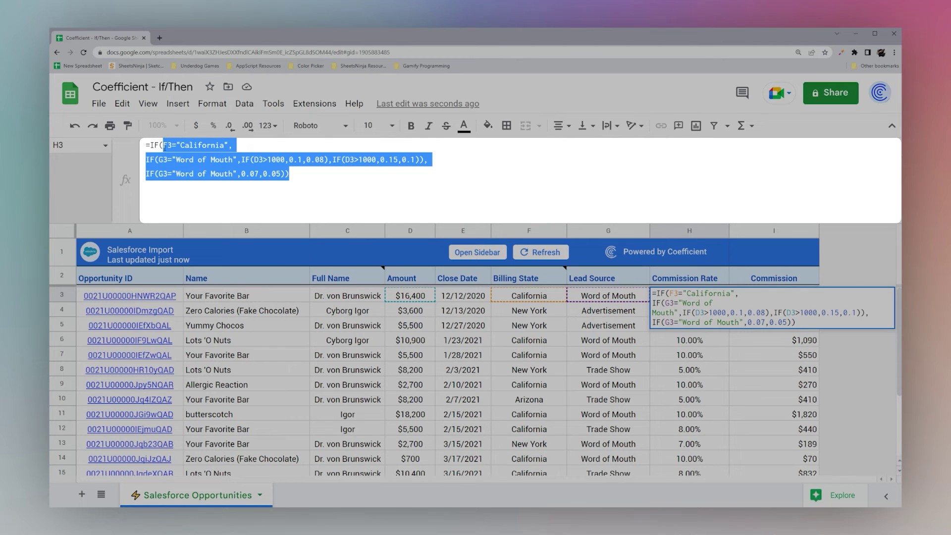
Step: Replace H3 with =IF(OR(F3="California",G3="Word of Mouth"),.01,0.05), checking the OR help along the way
key(BackSpace)
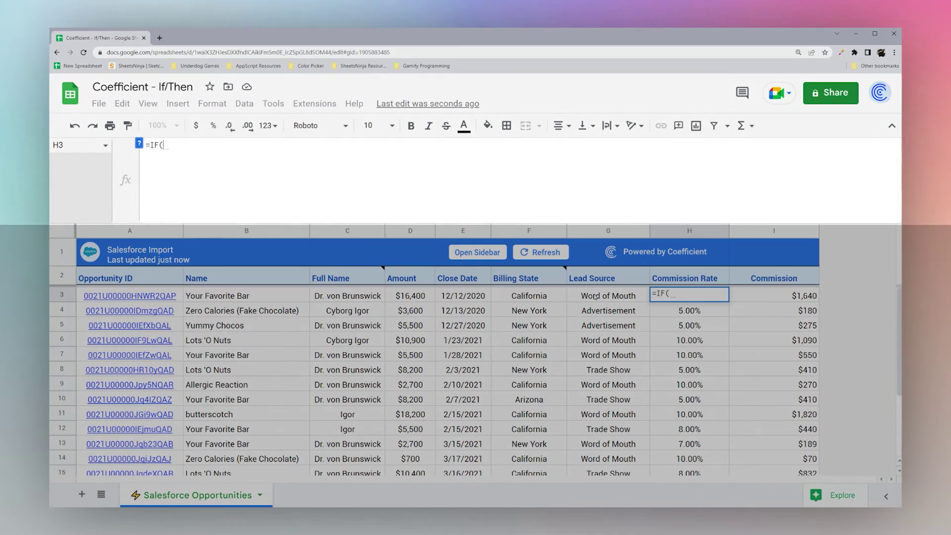
text(OR()
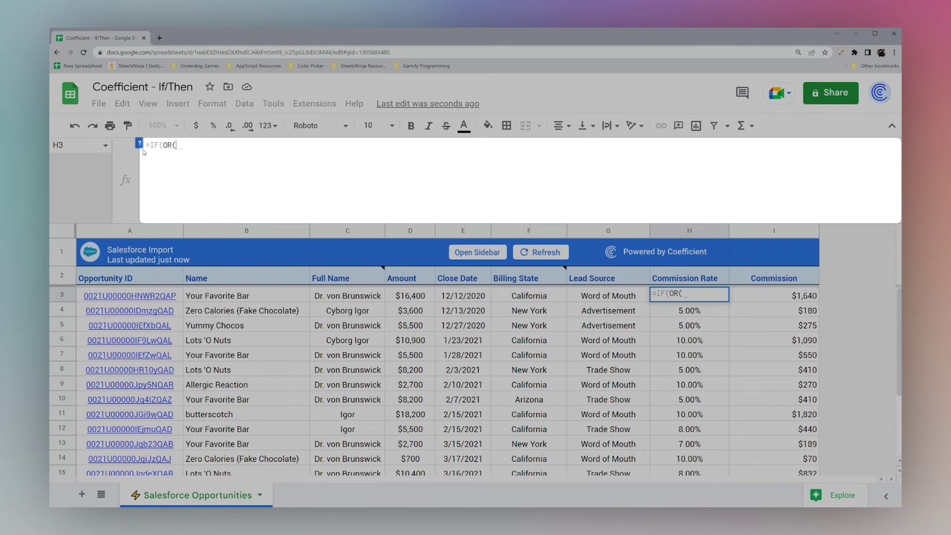
click(140, 145)
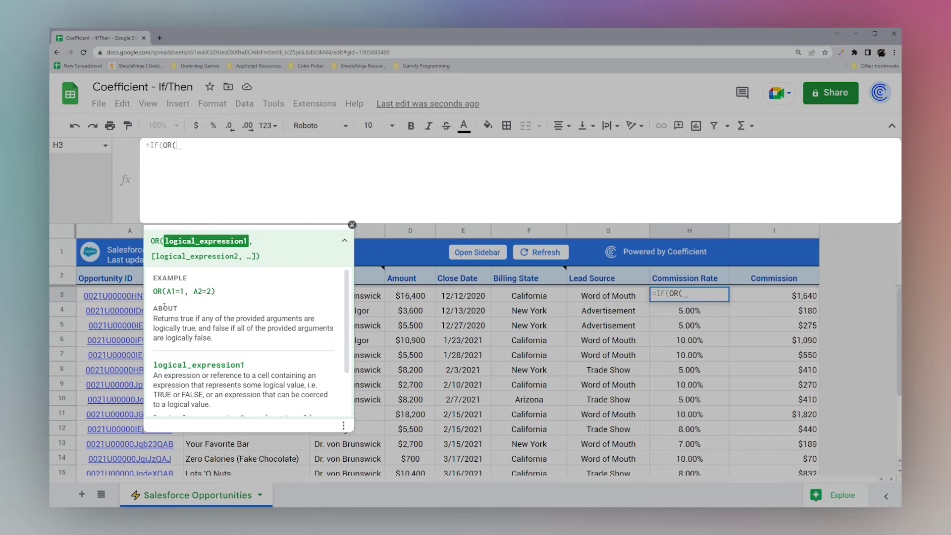
click(352, 225)
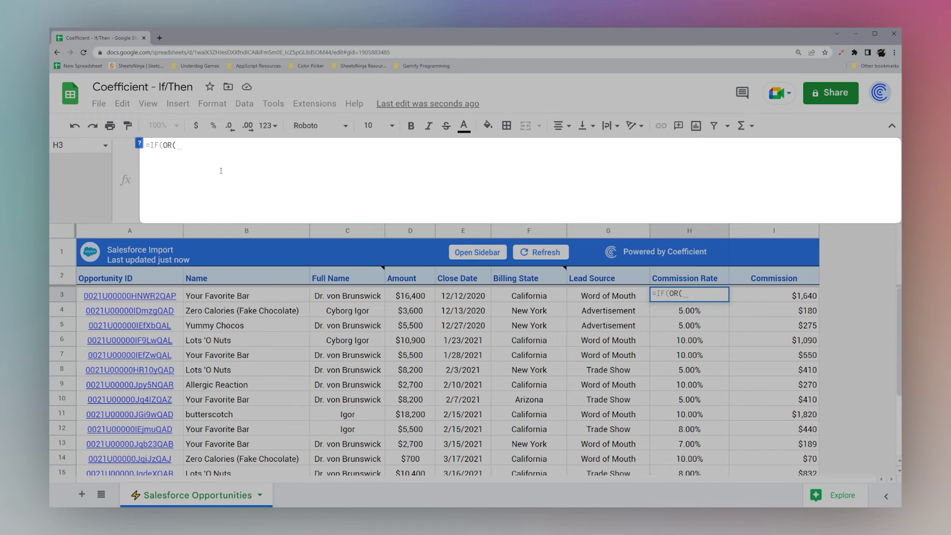
text(F3=)
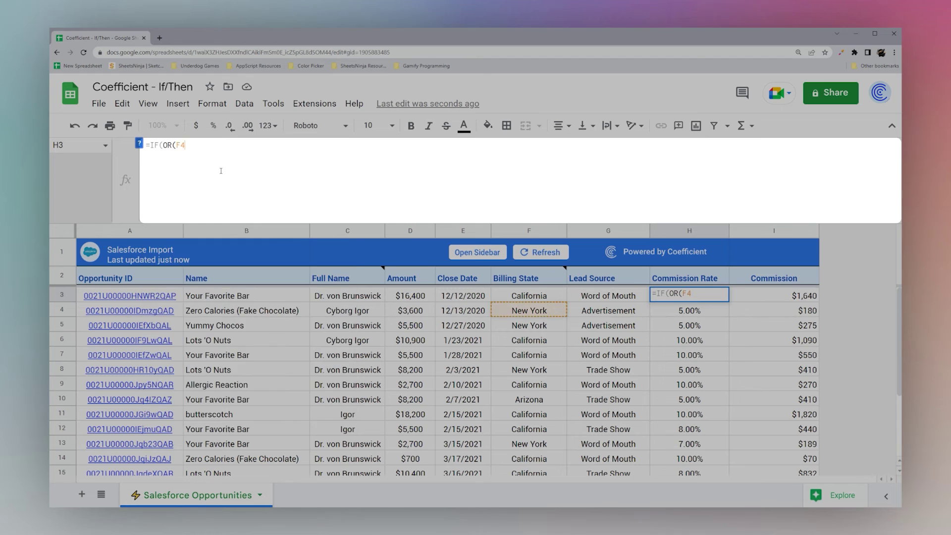
text("Cal)
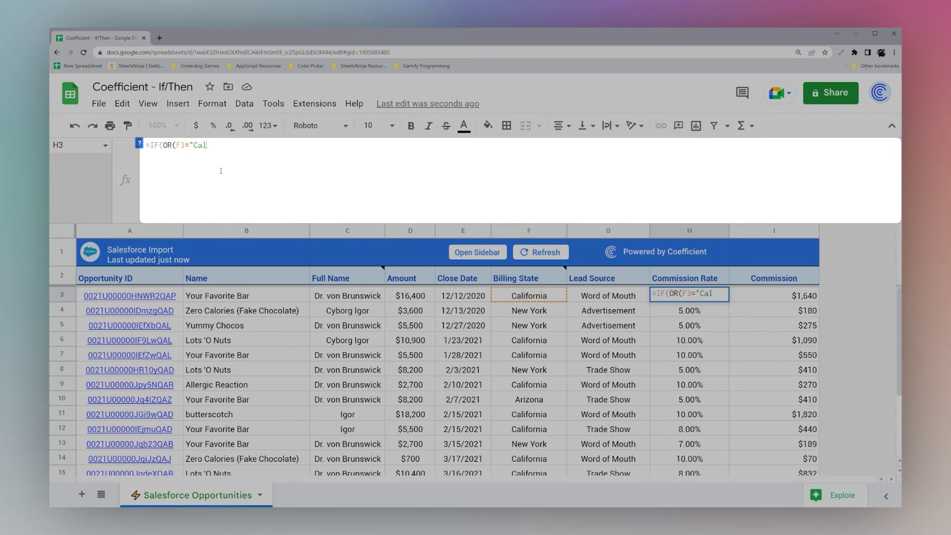
text(ifornia",)
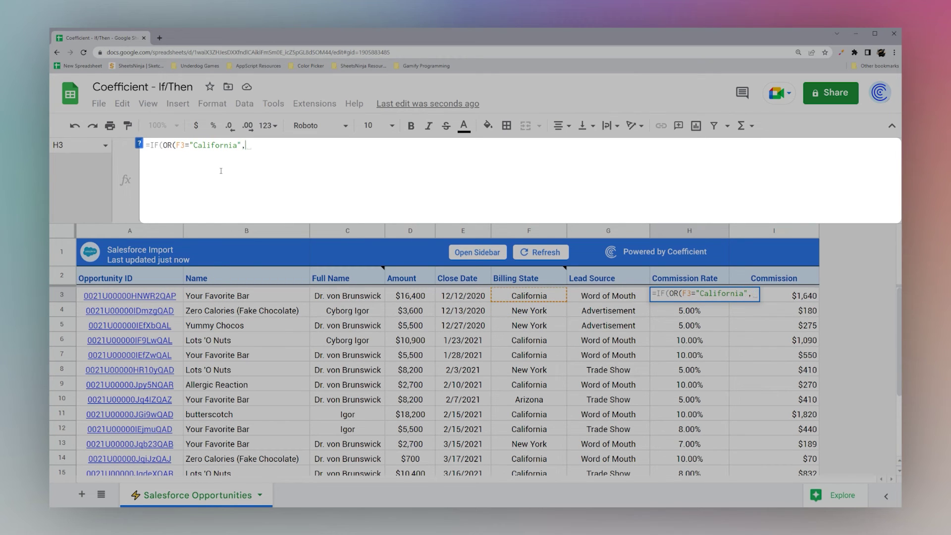
text(G3="Wor)
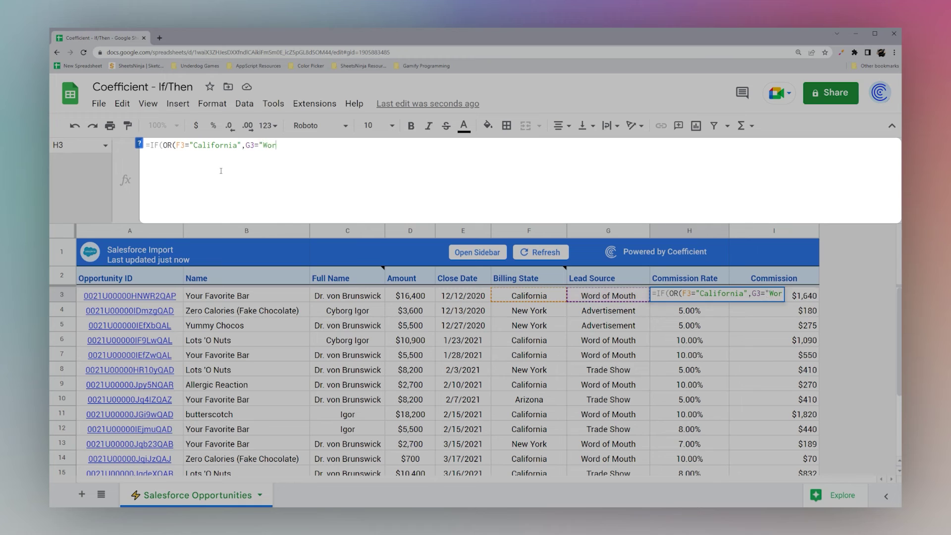
text(d of Mouth"),)
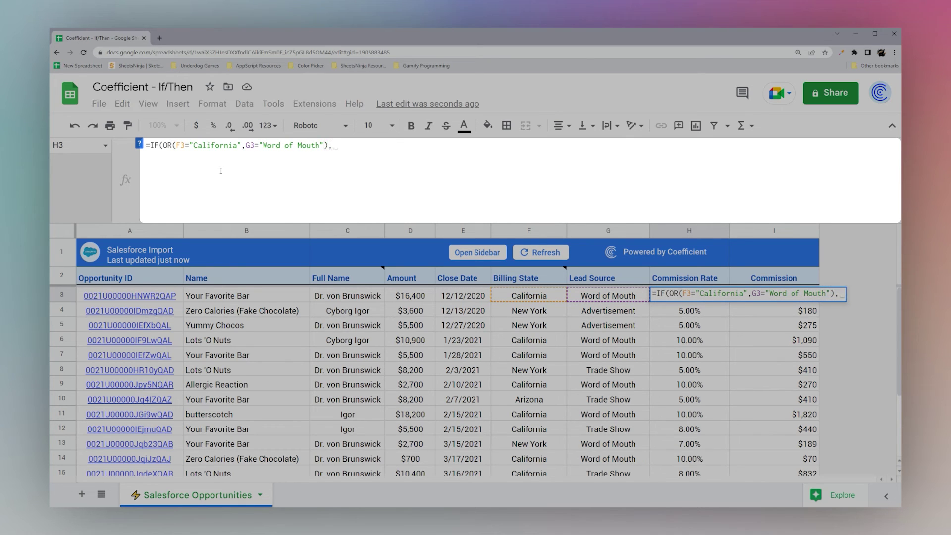
text(.01)
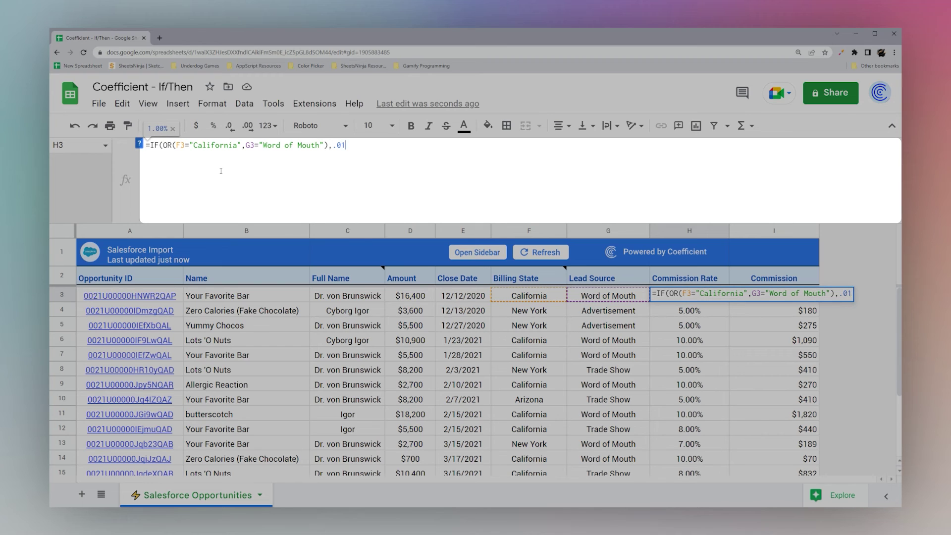
text(,0.05))
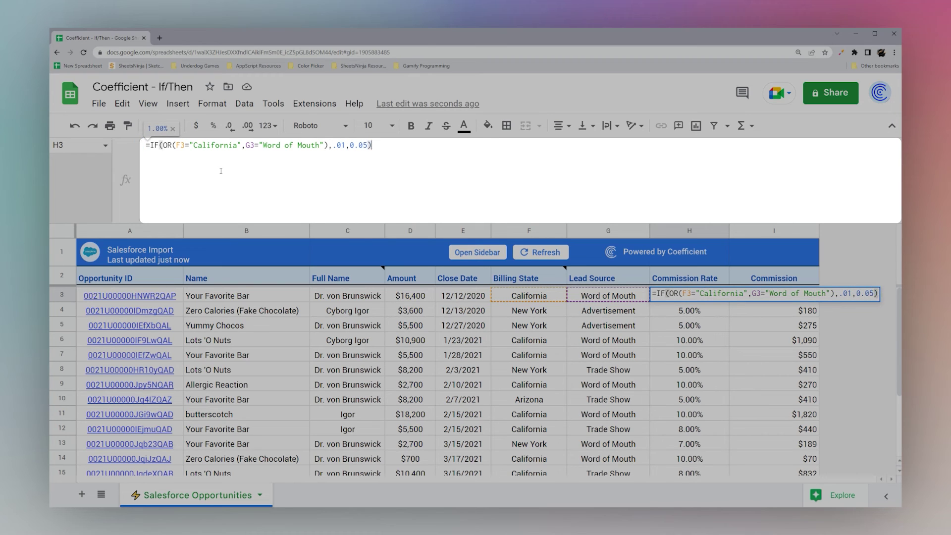
key(Return)
click(704, 295)
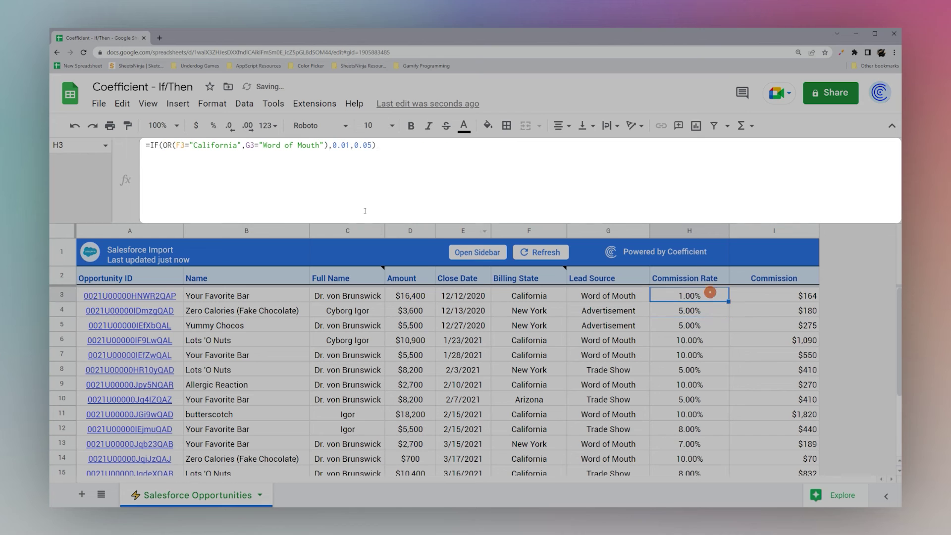
Step: Change the 0.01 rate in H3's formula to 0.1
click(345, 145)
key(BackSpace)
key(Return)
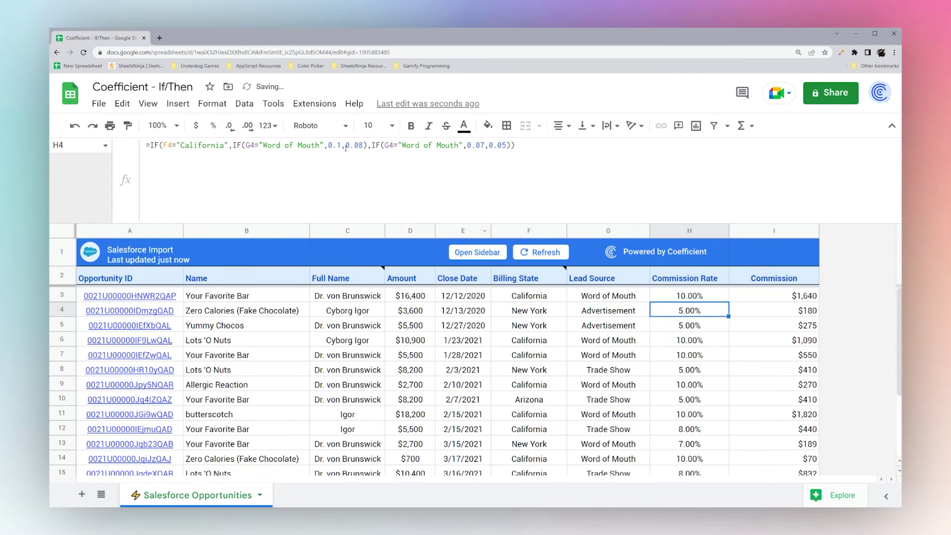
Step: Fill H3's IF(OR) formula down column H and spot-check the rates in rows 3 and 6
click(720, 296)
drag(729, 303, 716, 455)
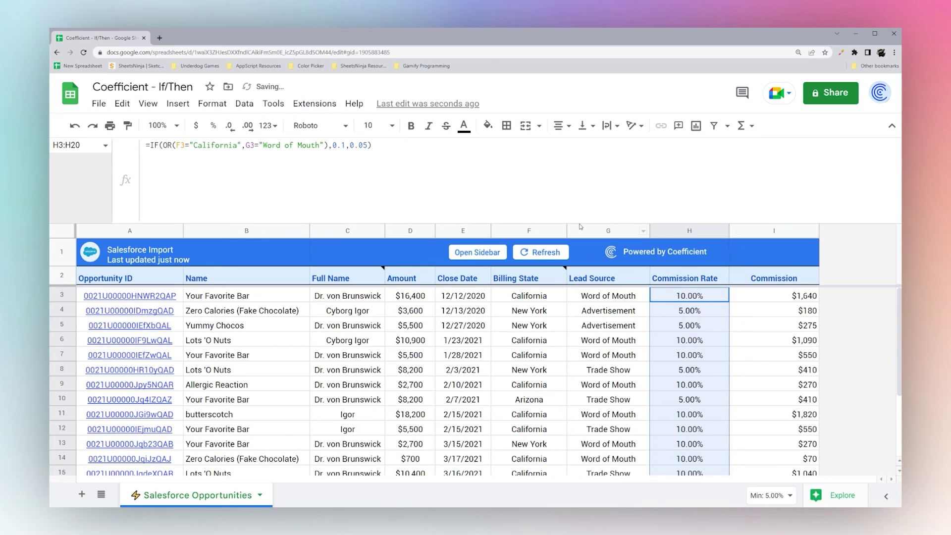
drag(580, 224, 580, 153)
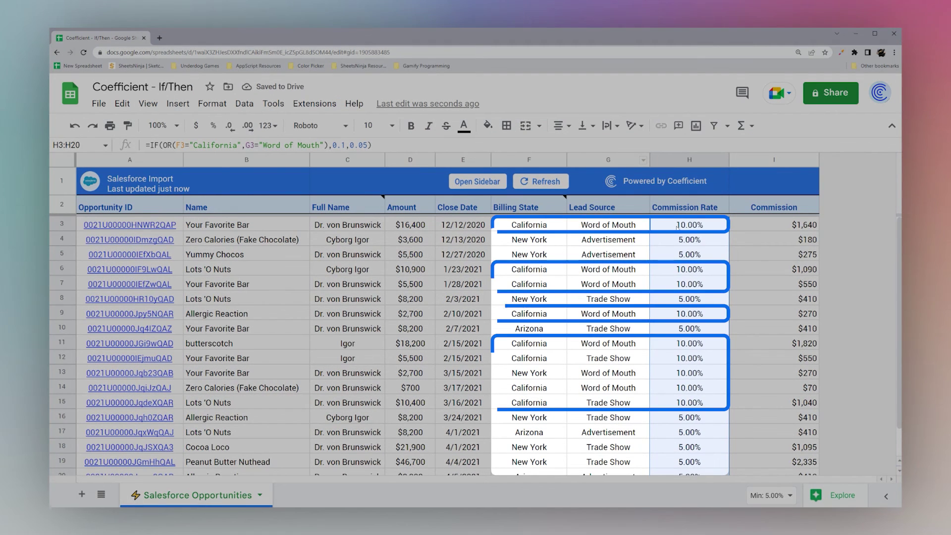
click(676, 225)
drag(546, 226, 609, 225)
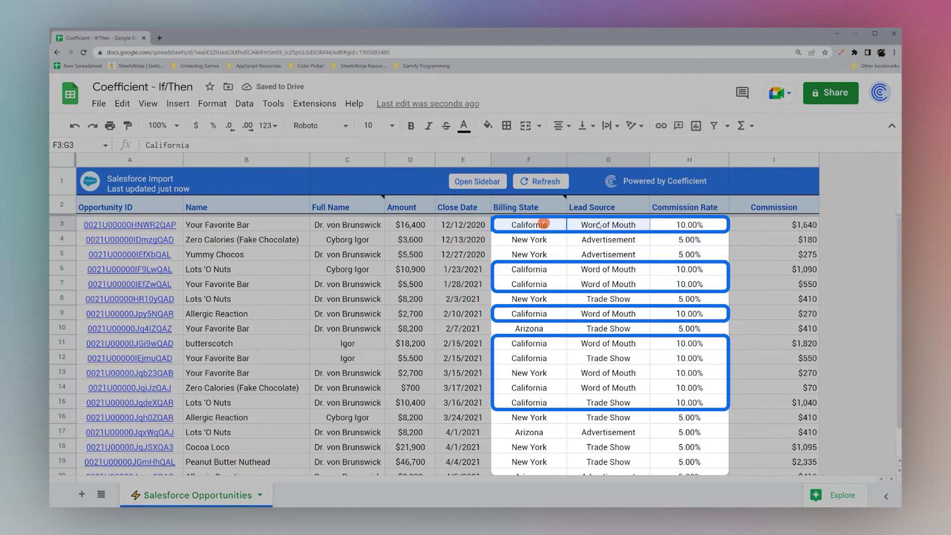
click(691, 240)
click(690, 270)
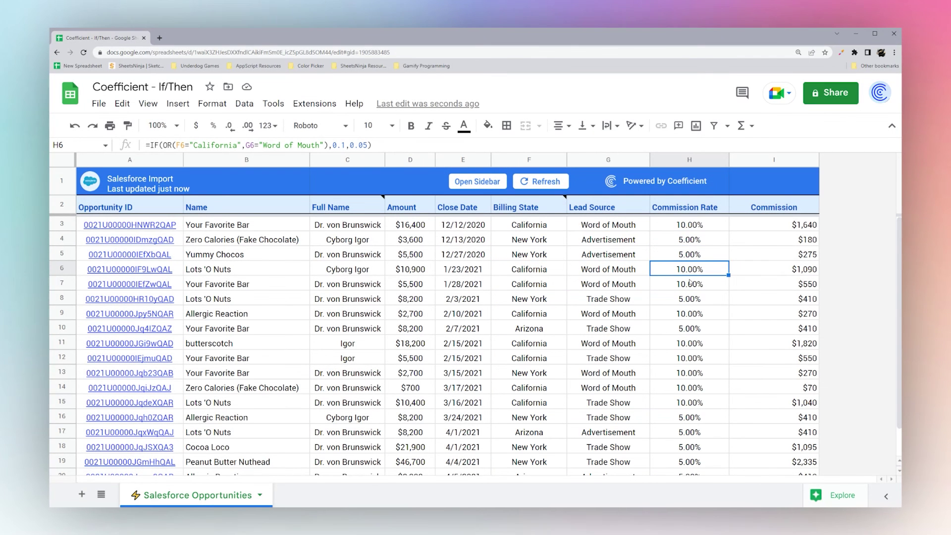
click(690, 227)
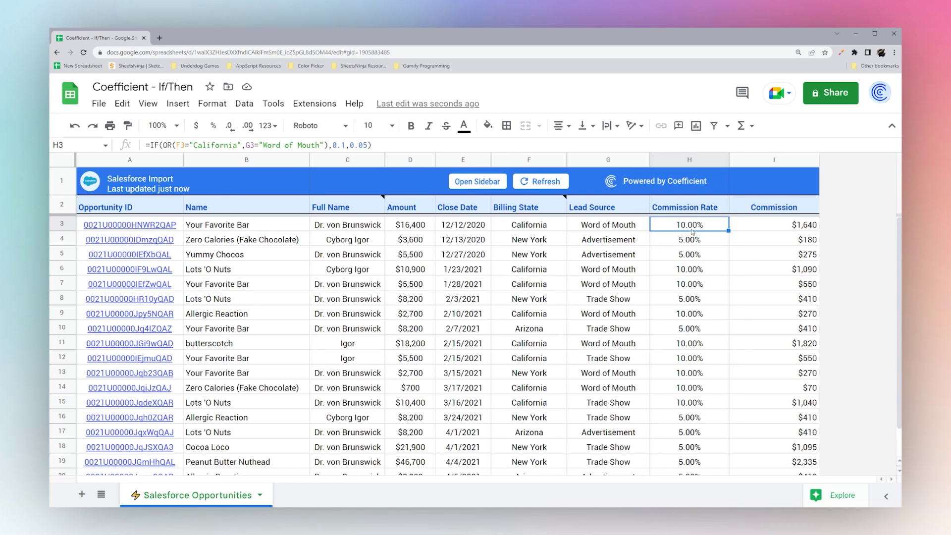